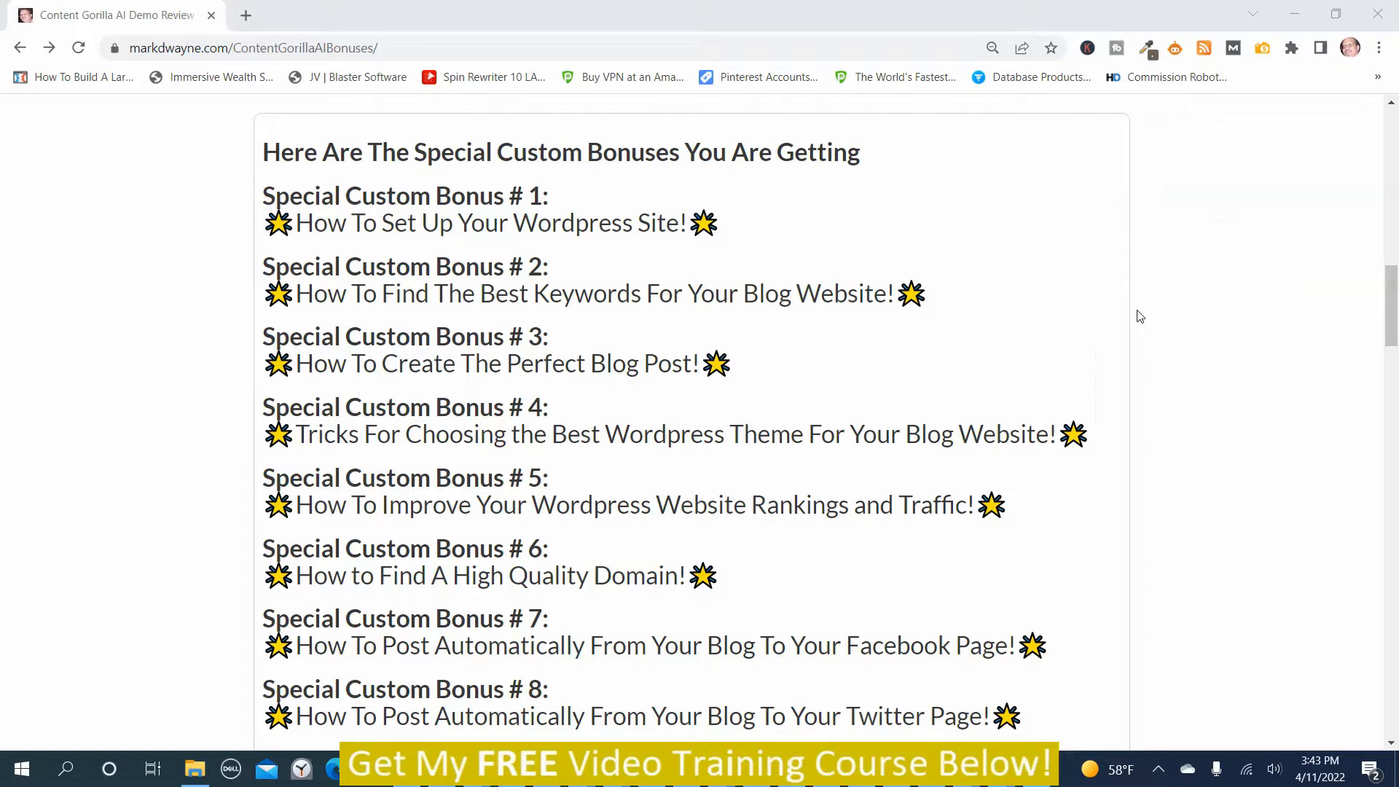
drag(1389, 311, 1397, 604)
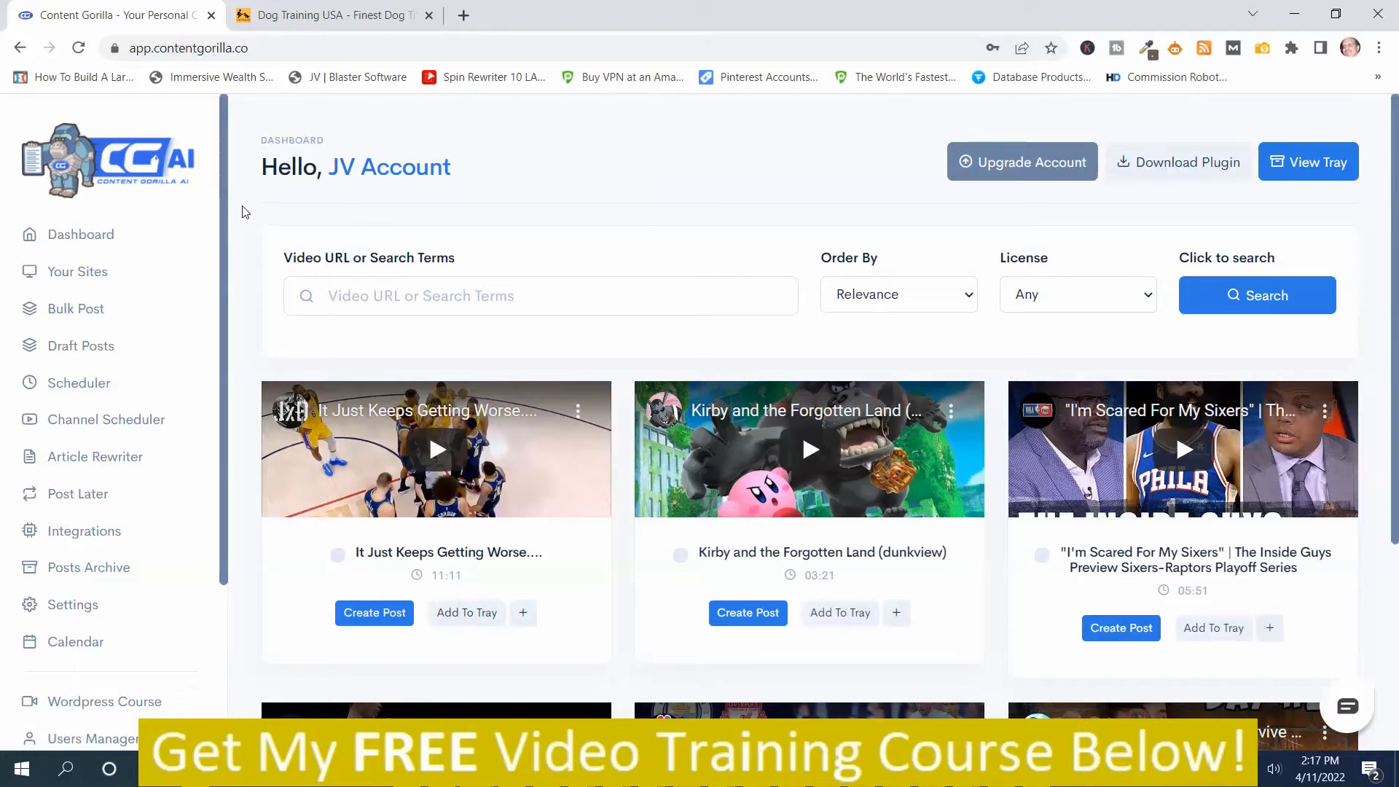
scroll(208, 201, down, 1)
scroll(194, 238, down, 2)
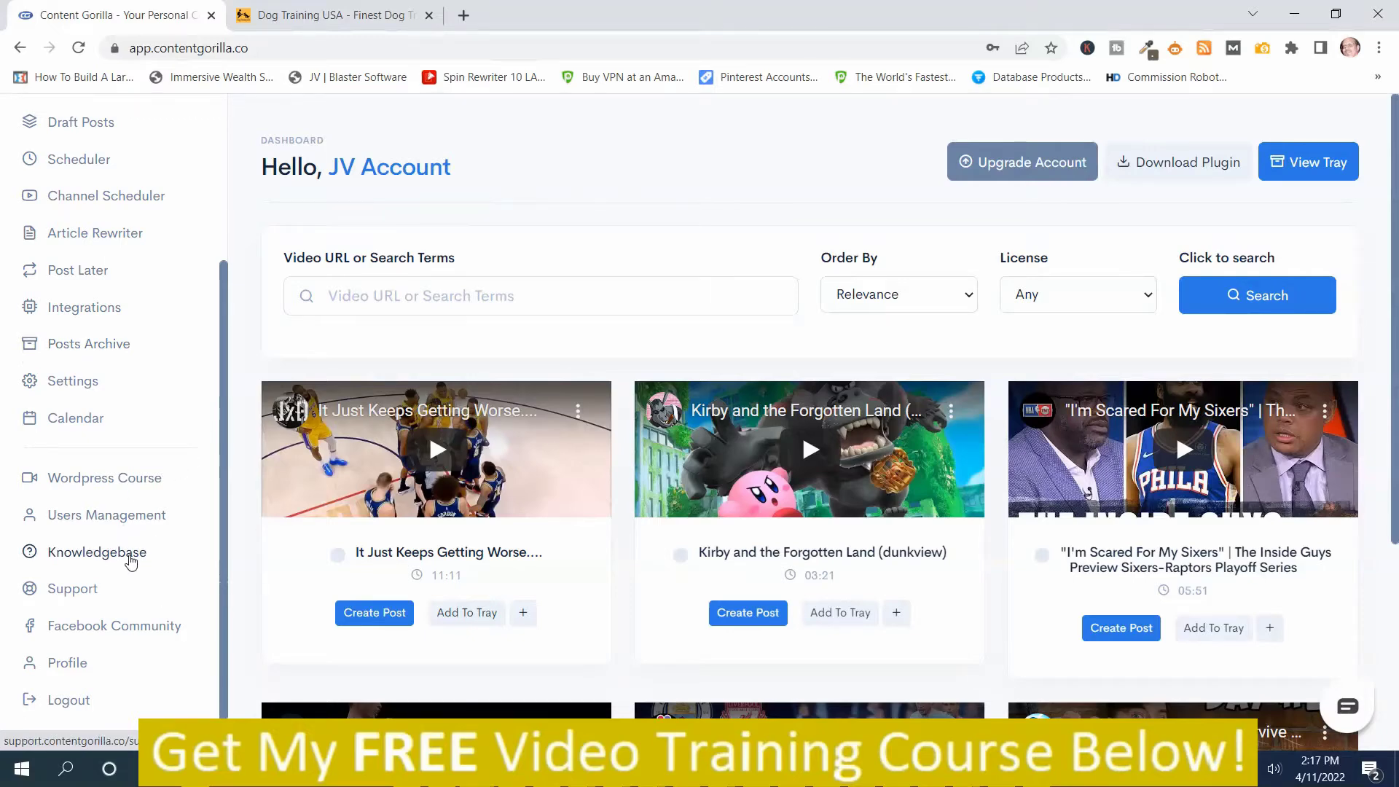
click(97, 553)
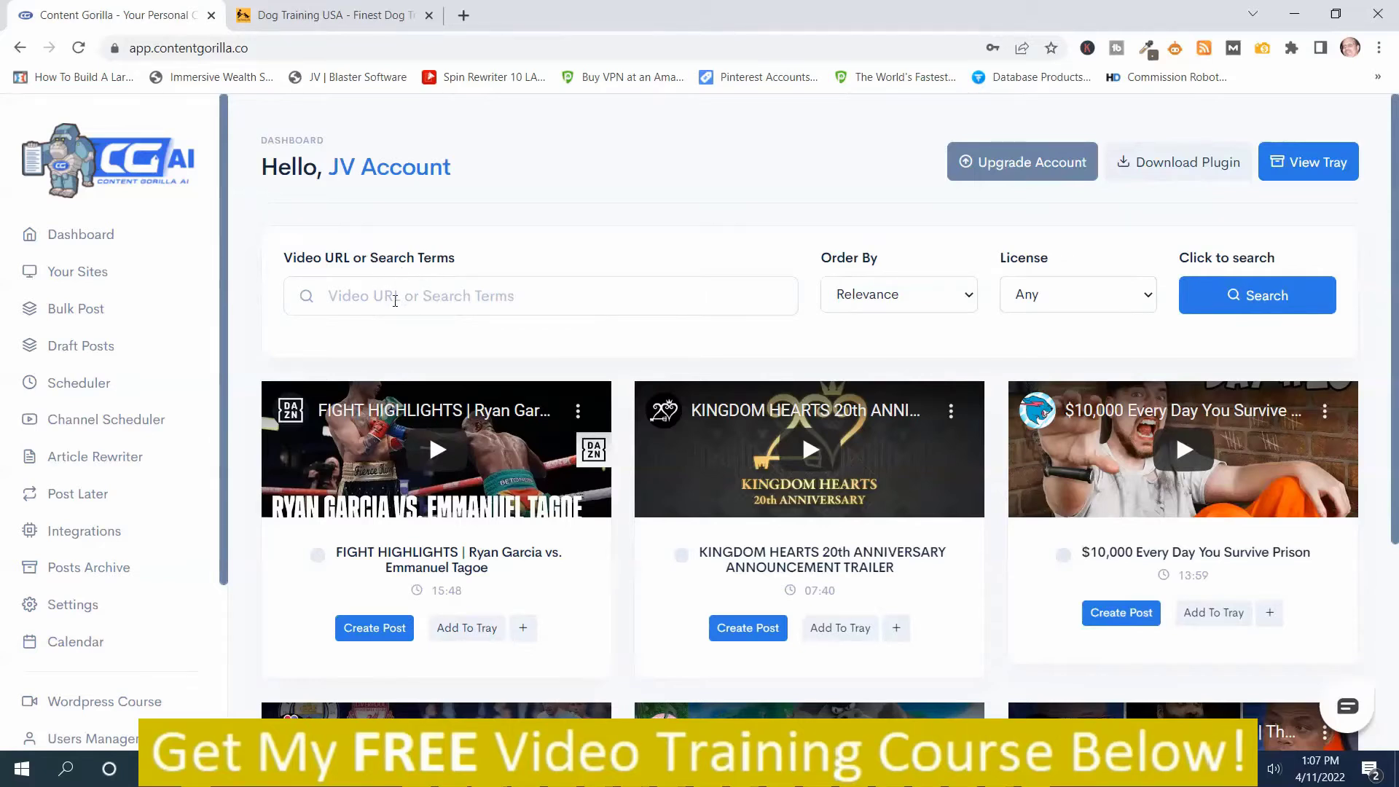
- Search for videos with the term "dog training", ordered by relevance and with any license
click(395, 300)
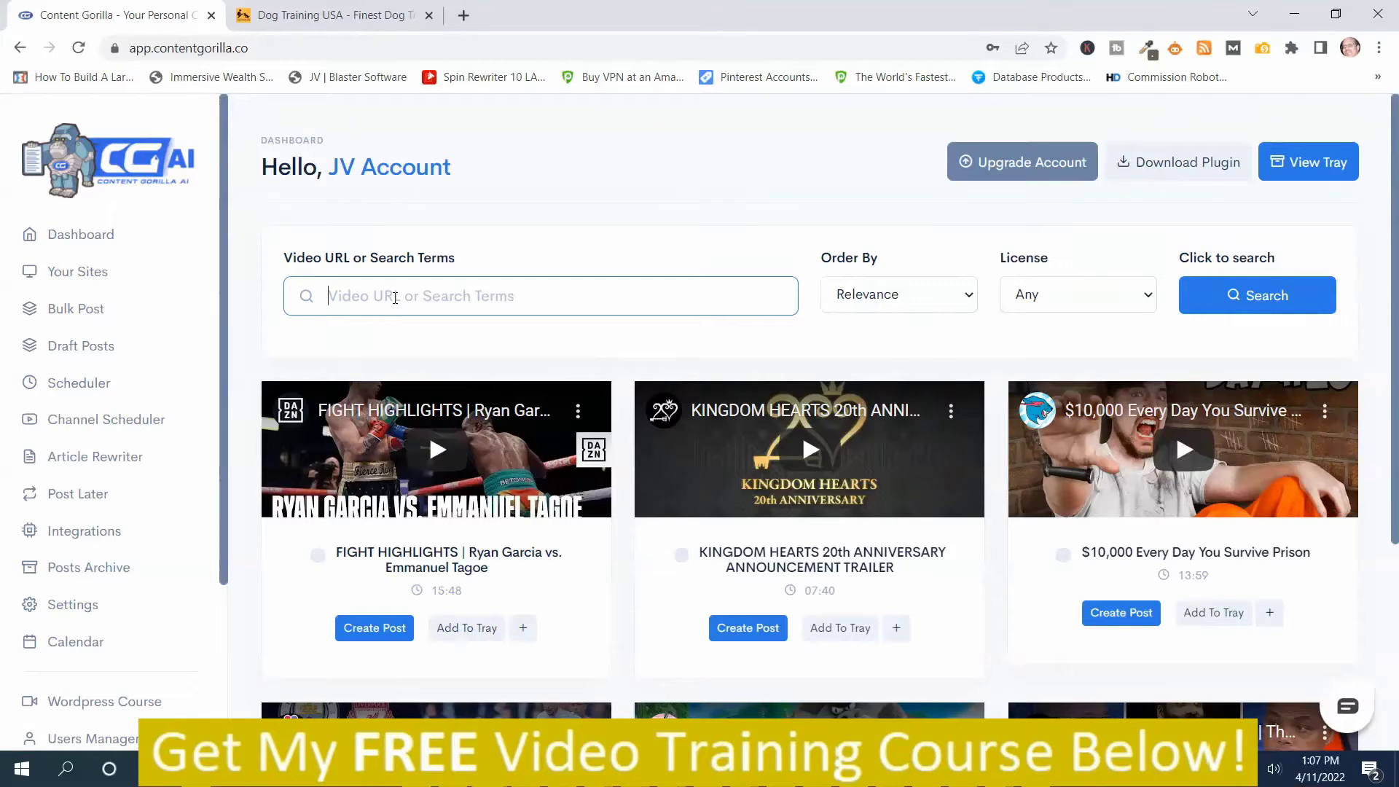
right_click(394, 298)
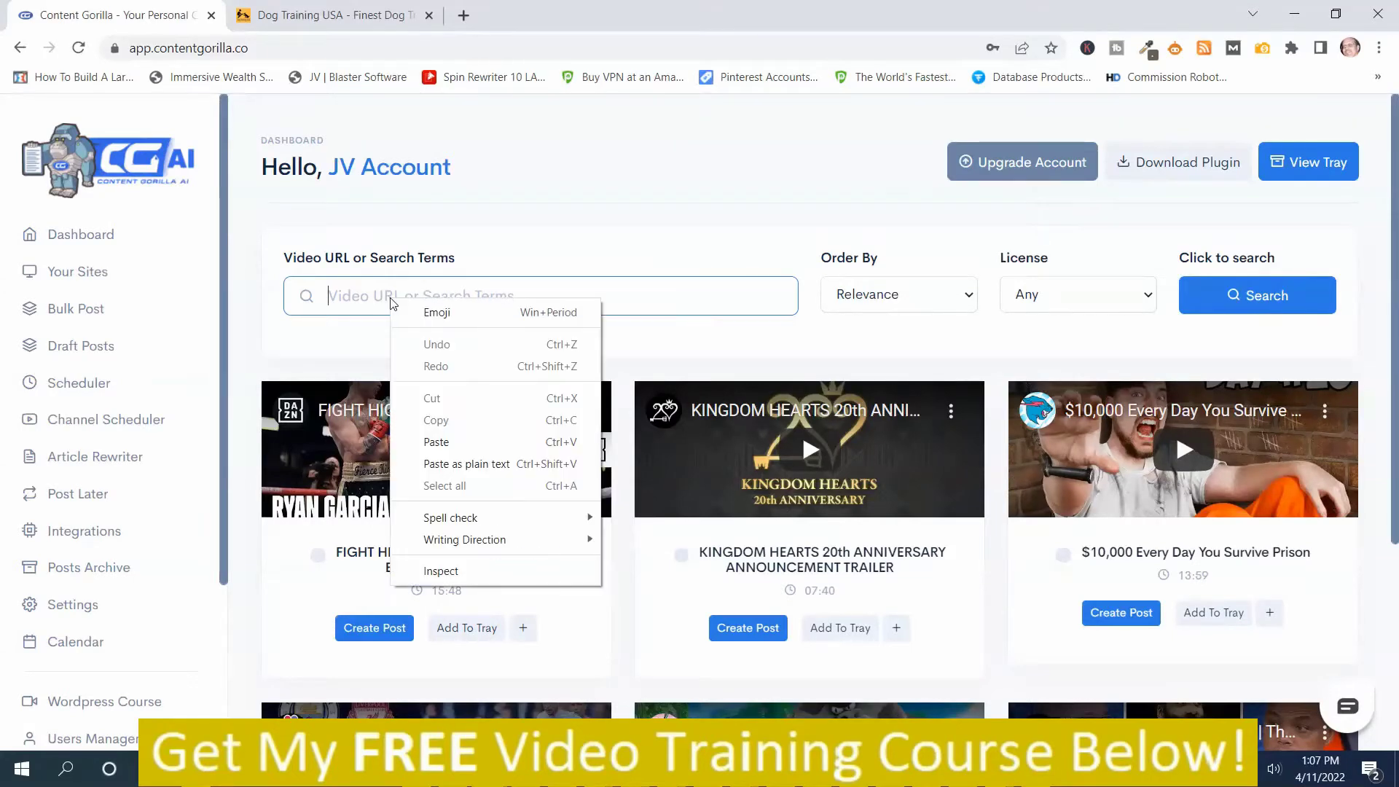
click(454, 443)
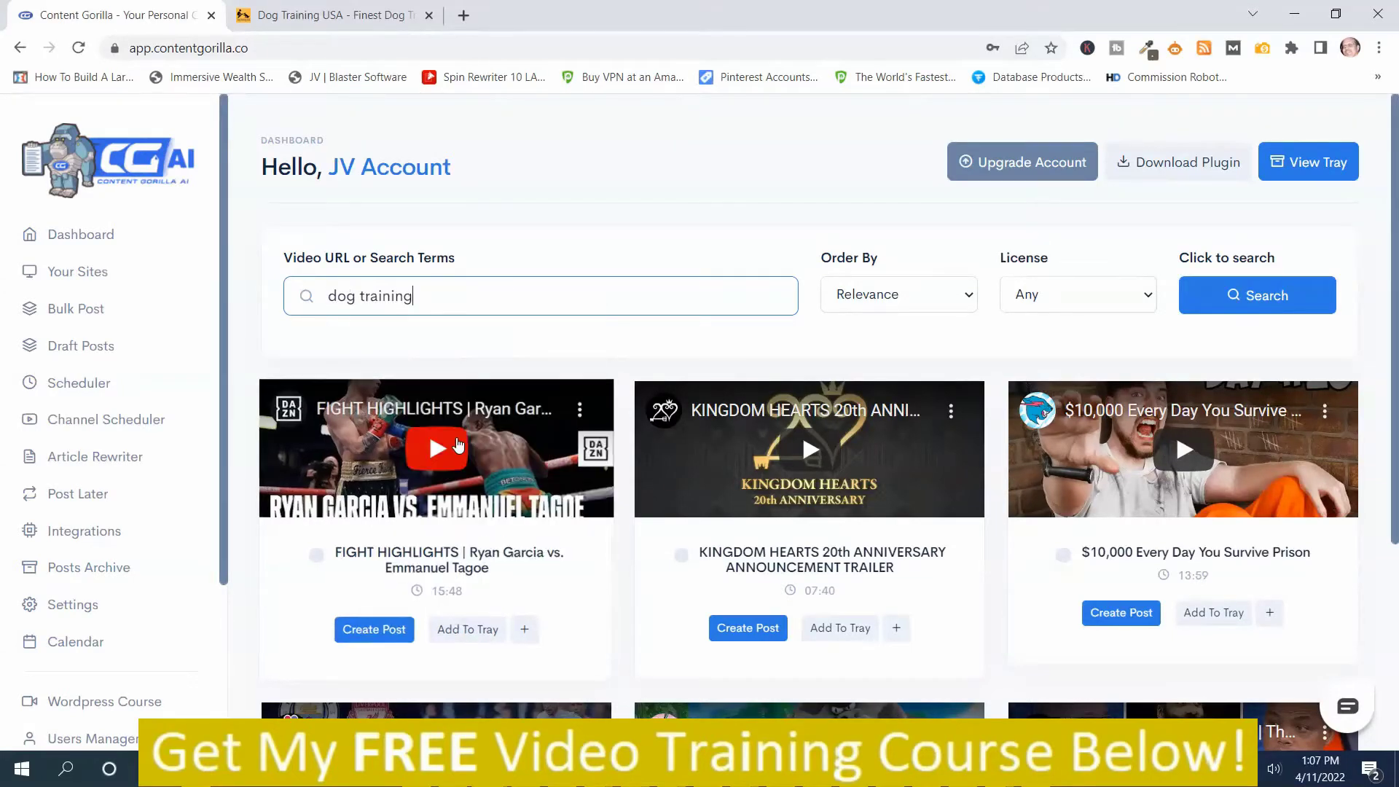
click(890, 301)
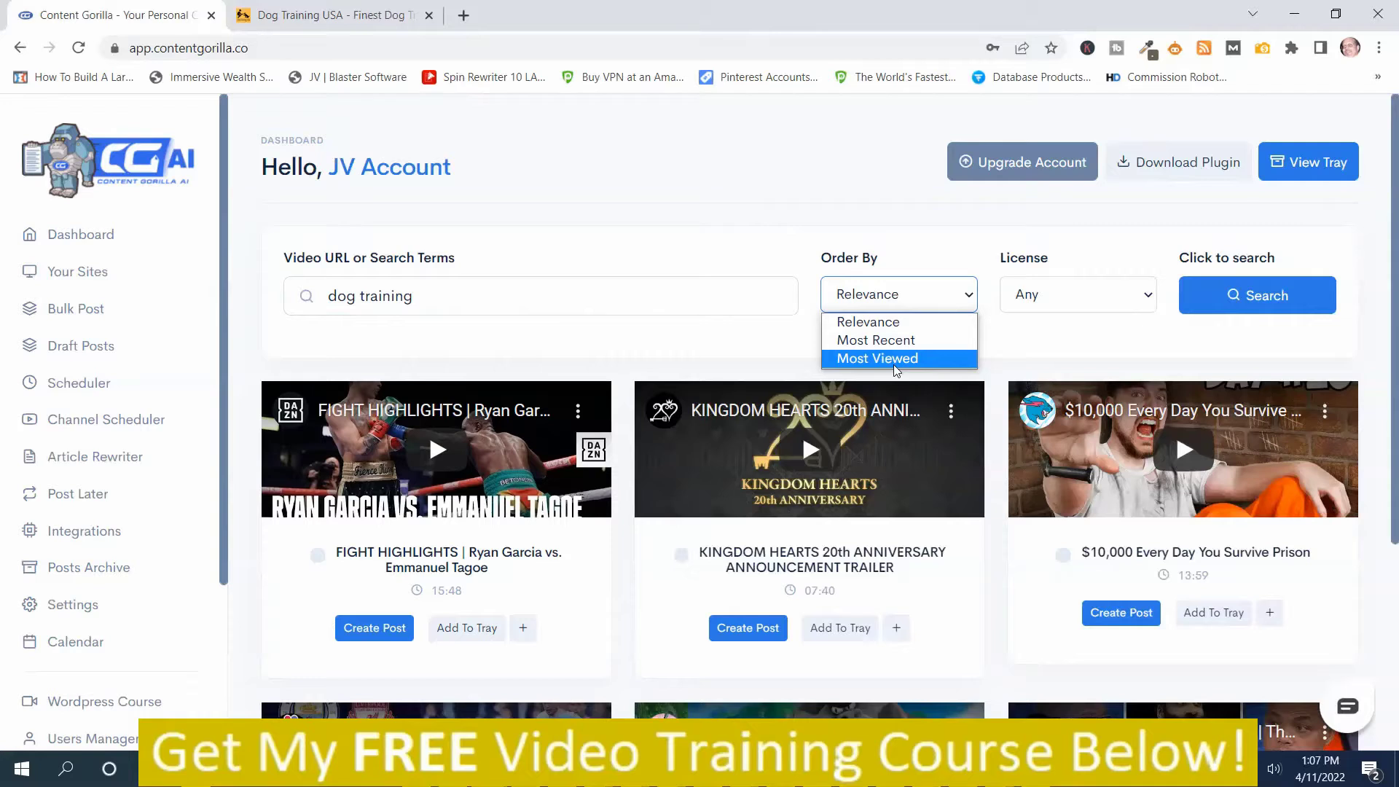
click(1035, 337)
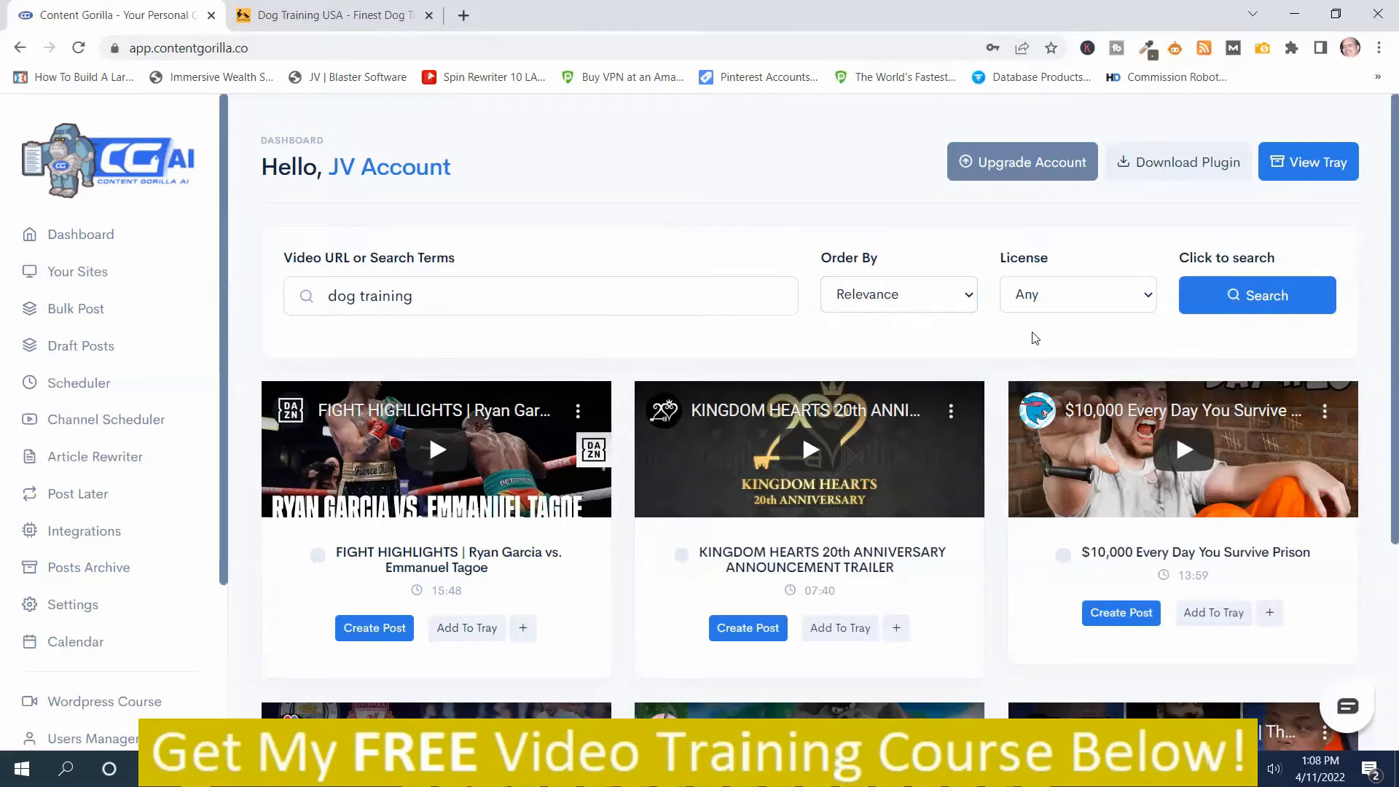
click(1047, 296)
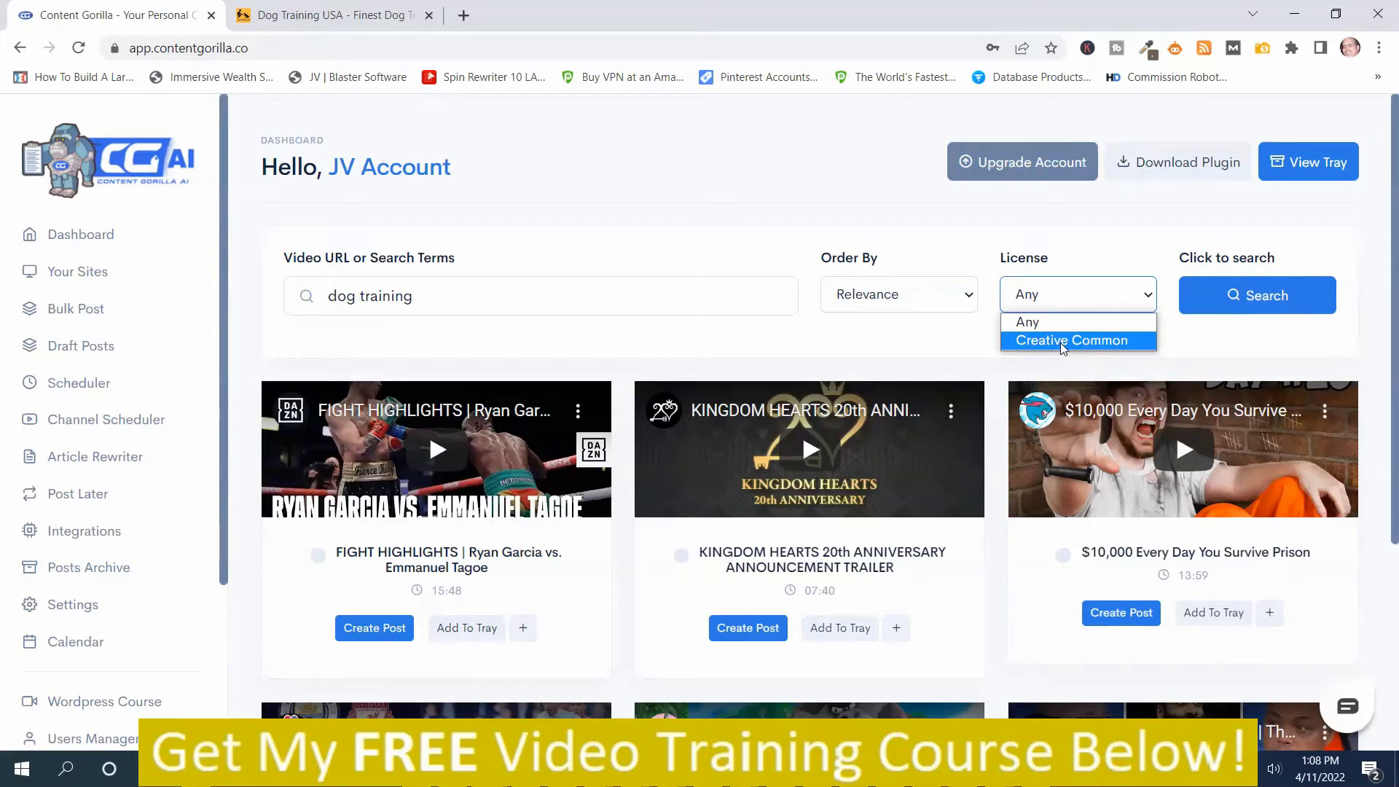
click(1222, 346)
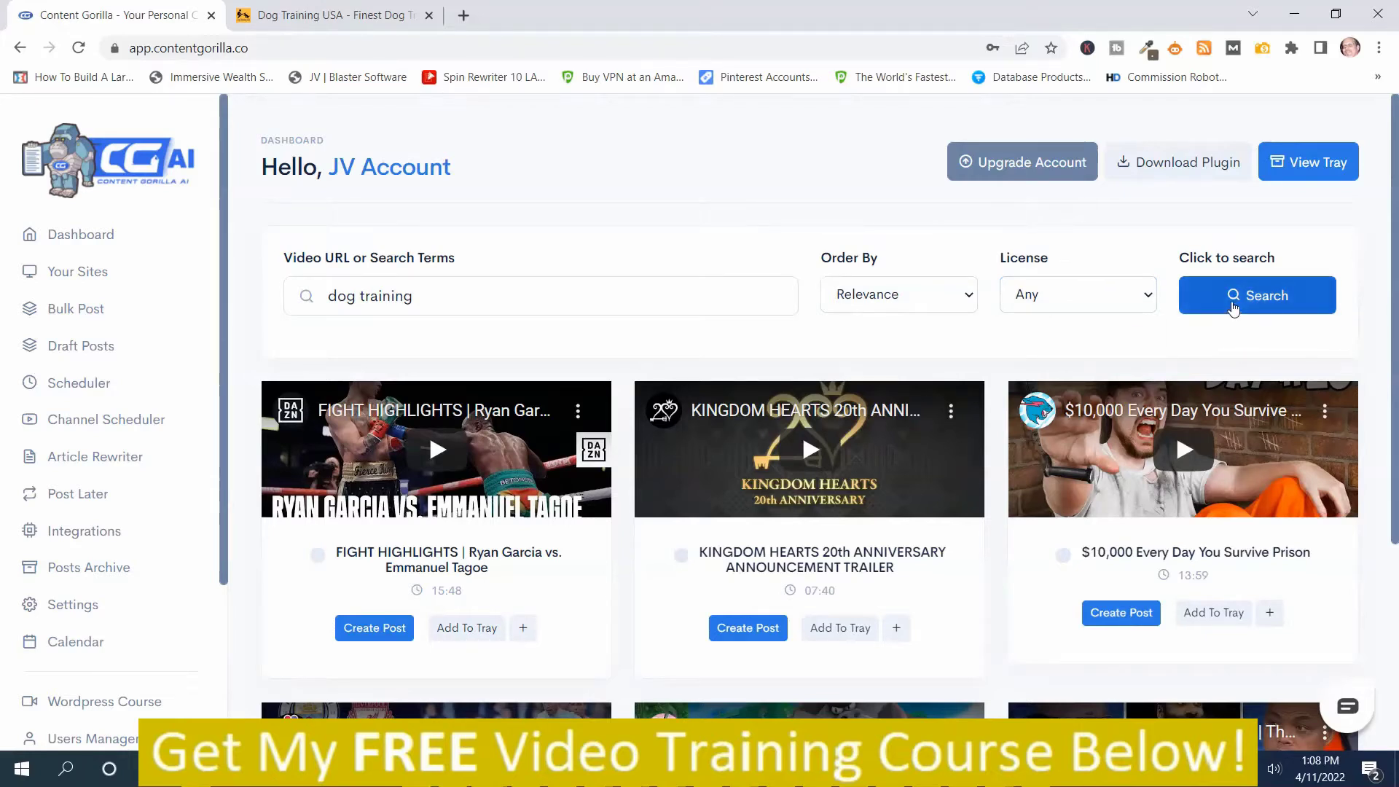
click(1263, 303)
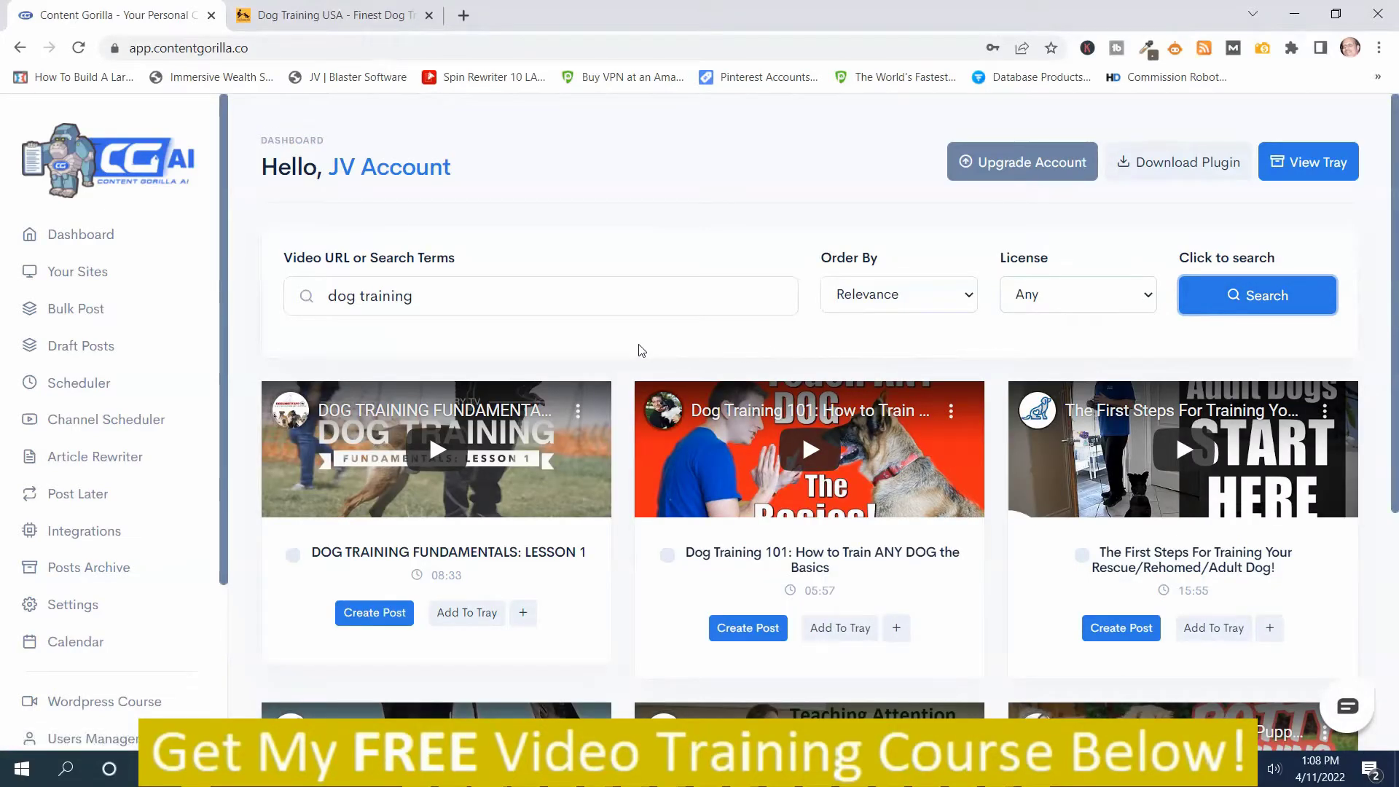
- Create a post from the video "DOG TRAINING FUNDAMENTALS: LESSON 1" and look through its transcript text
scroll(734, 422, down, 5)
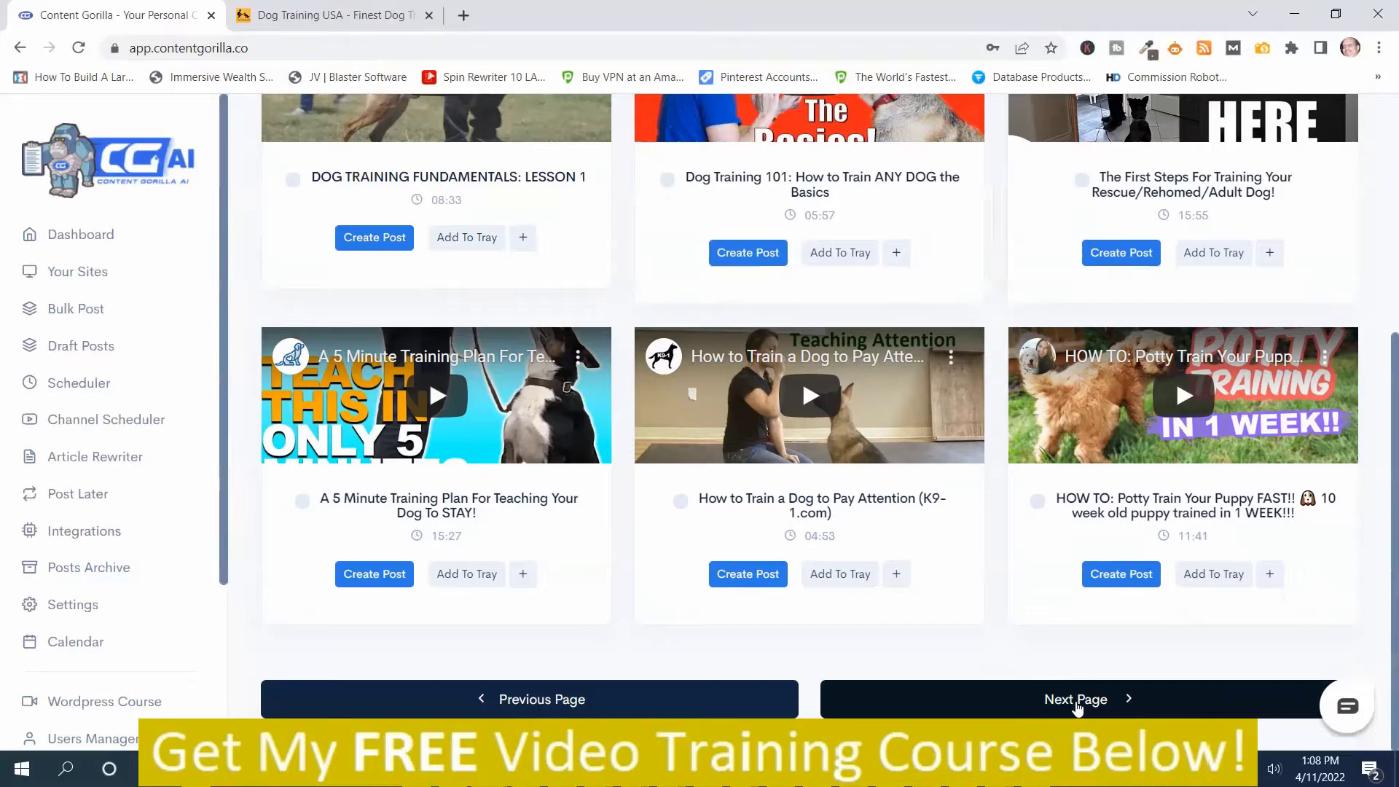
scroll(729, 565, up, 3)
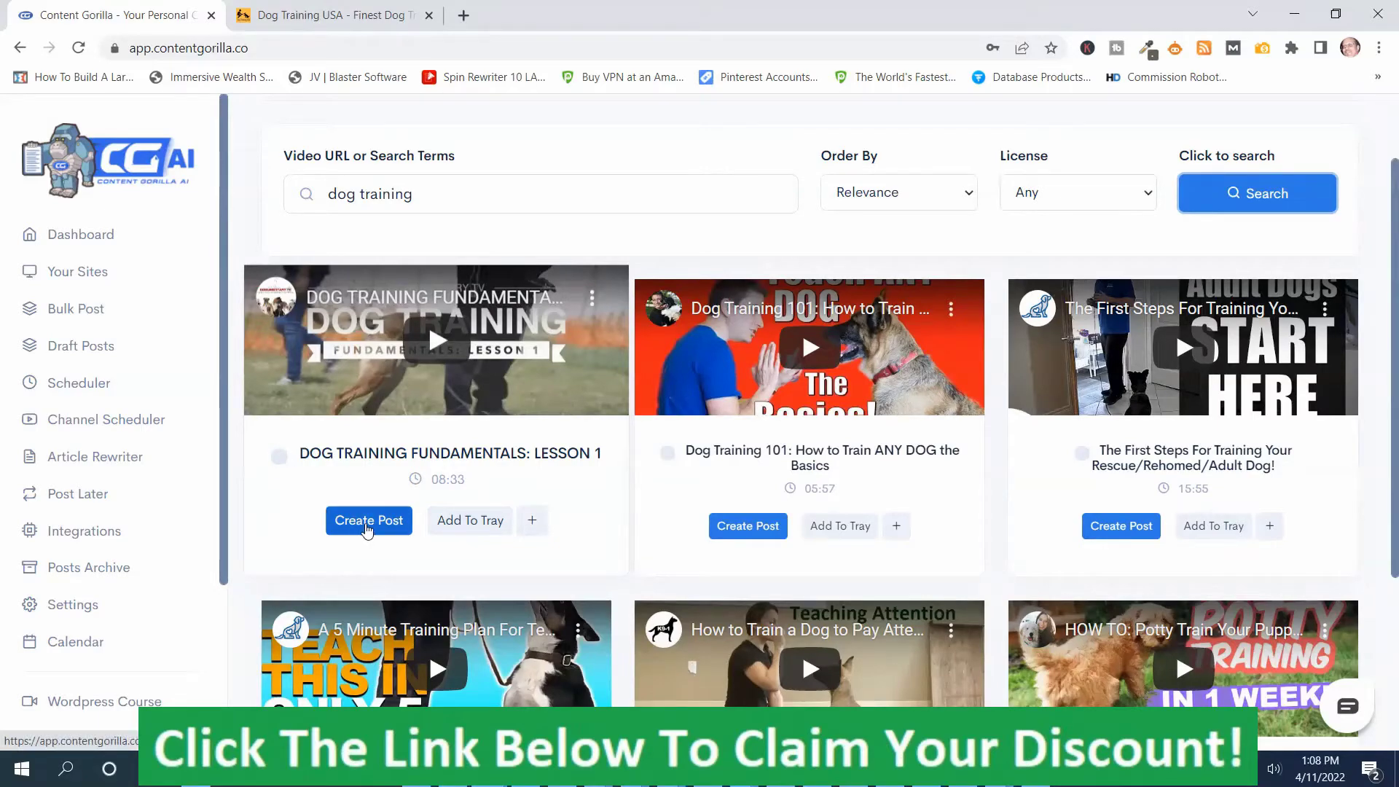
click(366, 526)
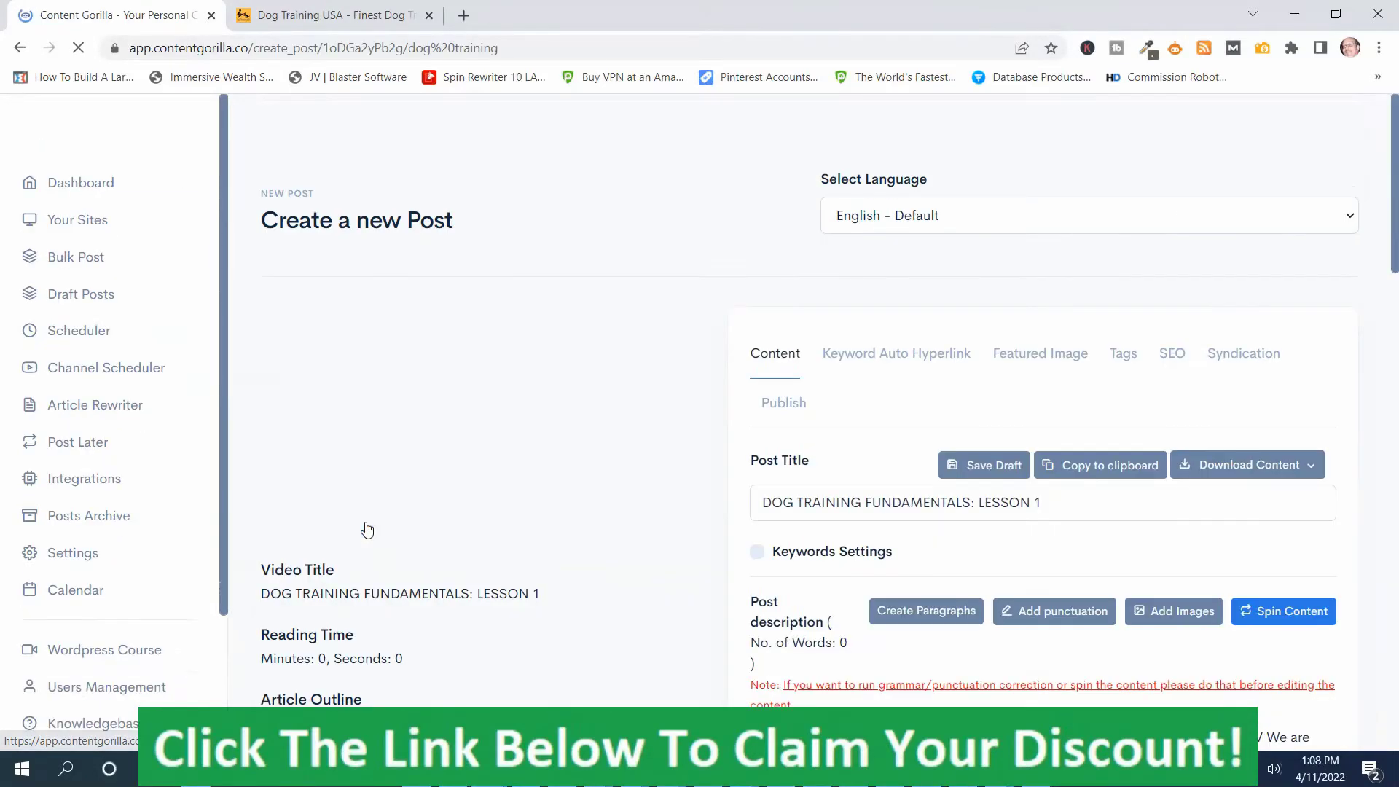
scroll(614, 462, down, 11)
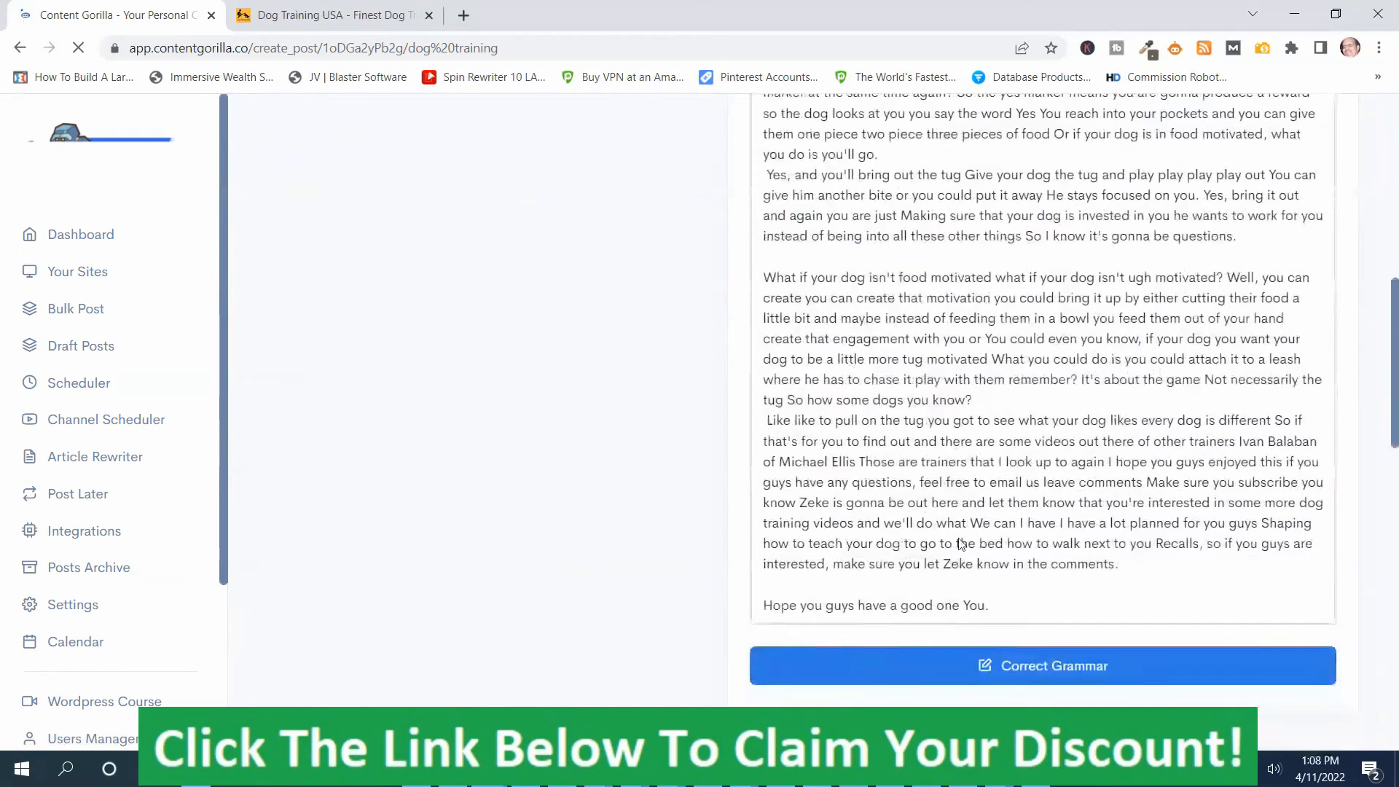
scroll(1028, 530, up, 10)
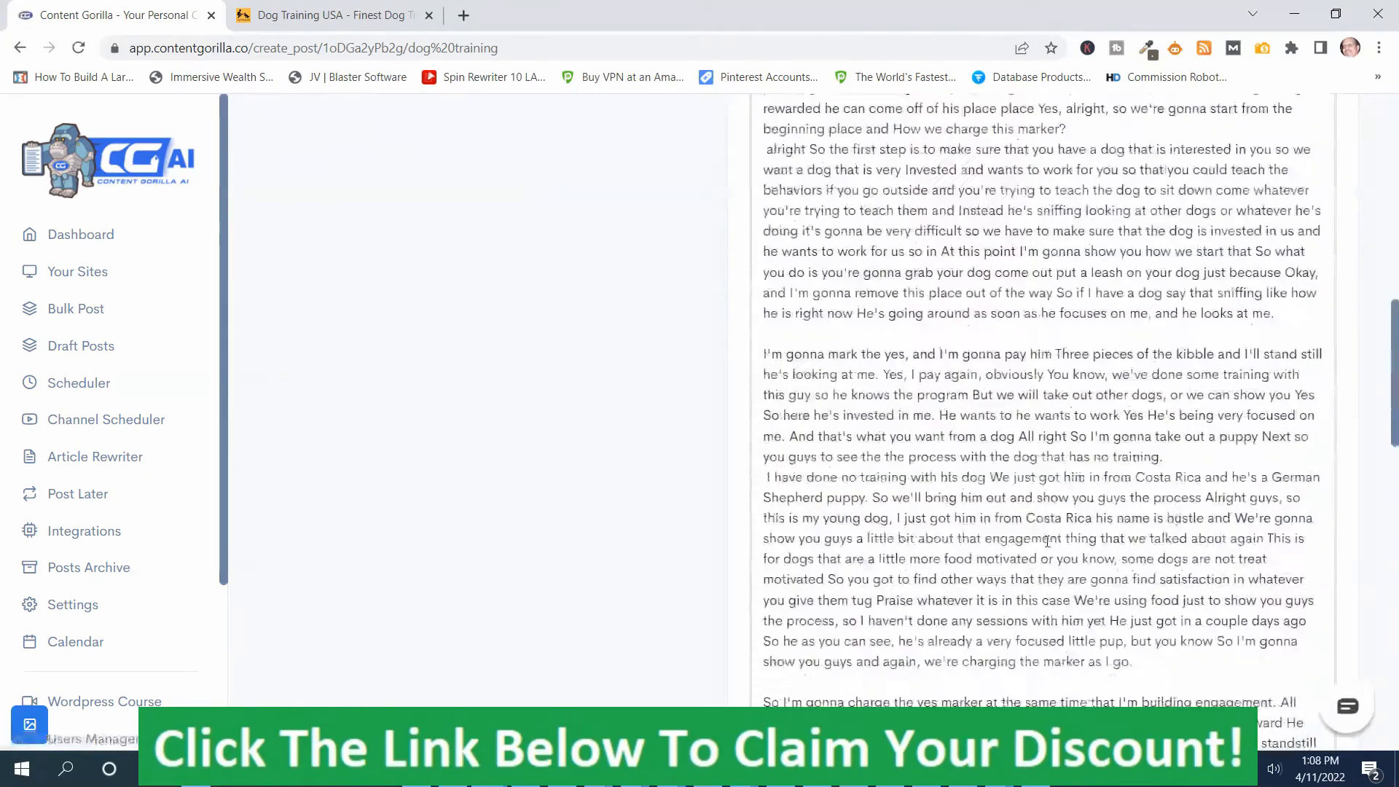
scroll(1028, 530, up, 4)
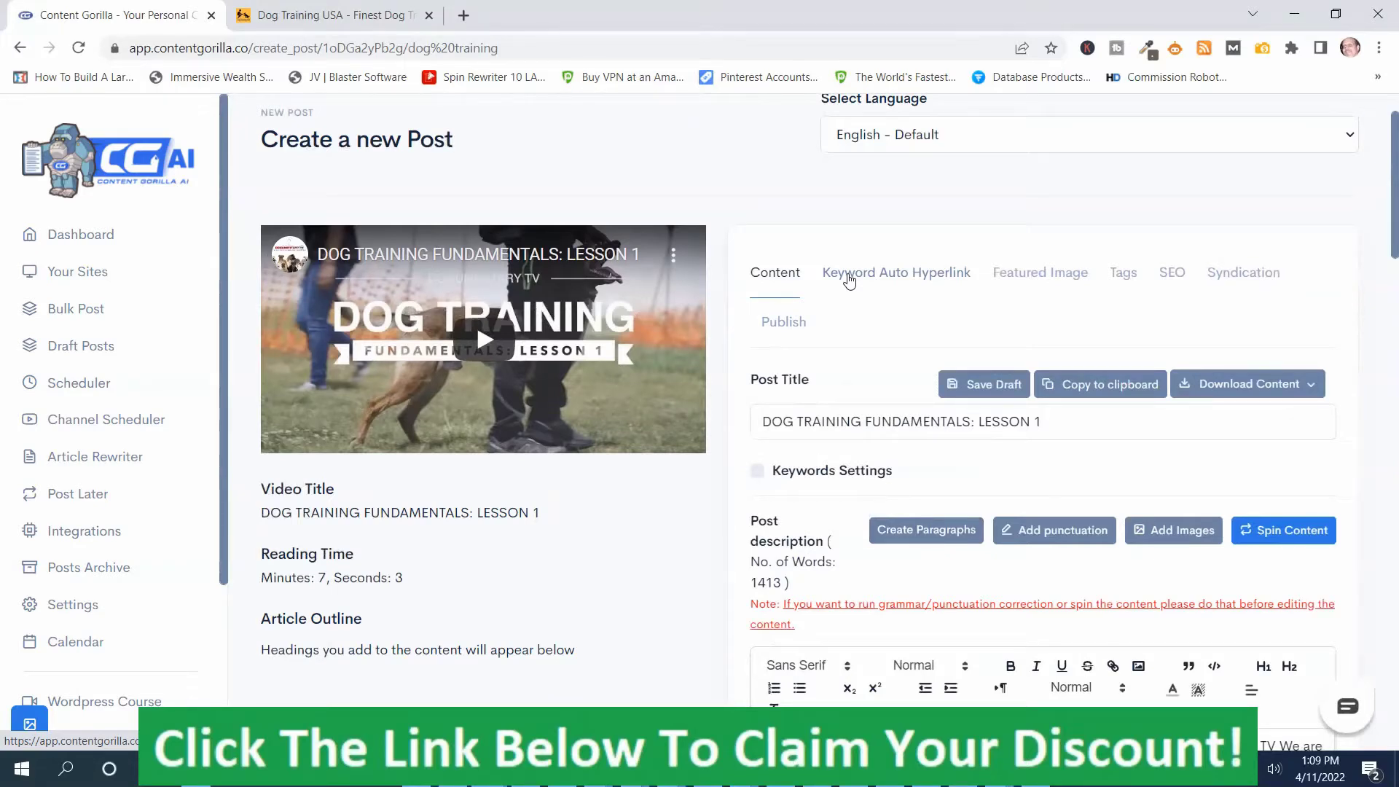
- Examine the new post's keyword auto hyperlink, featured image, tags, SEO and syndication settings, ending back at its content
click(850, 281)
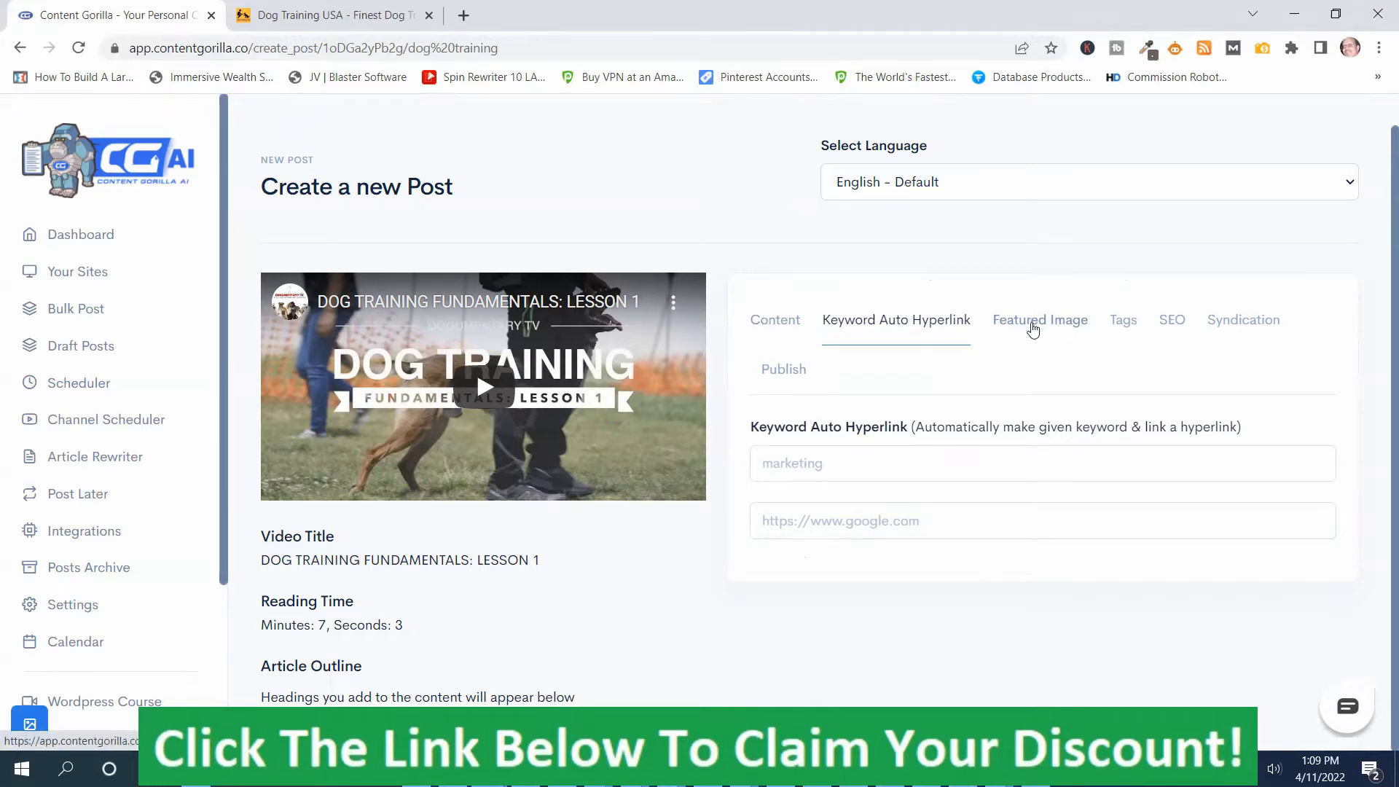
click(1032, 330)
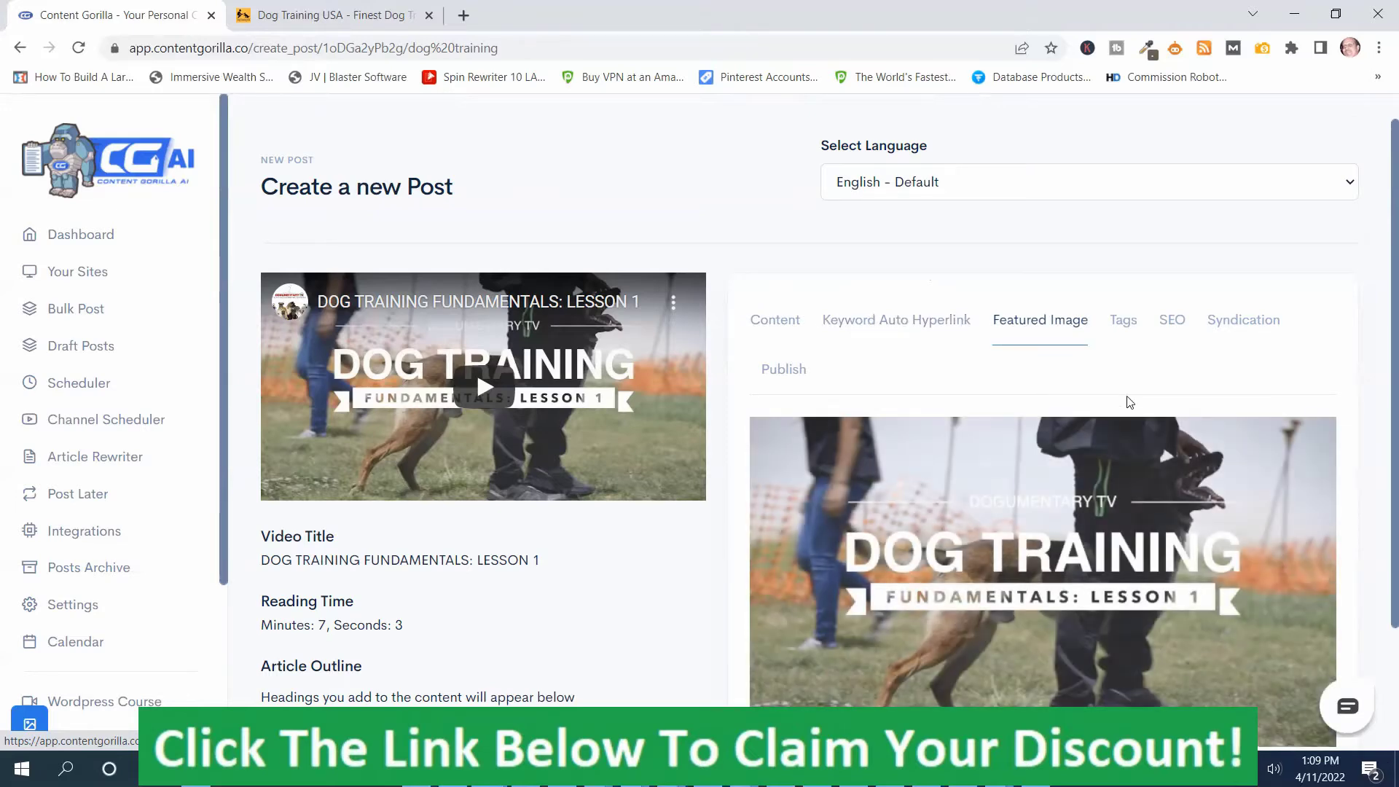
scroll(1137, 438, down, 2)
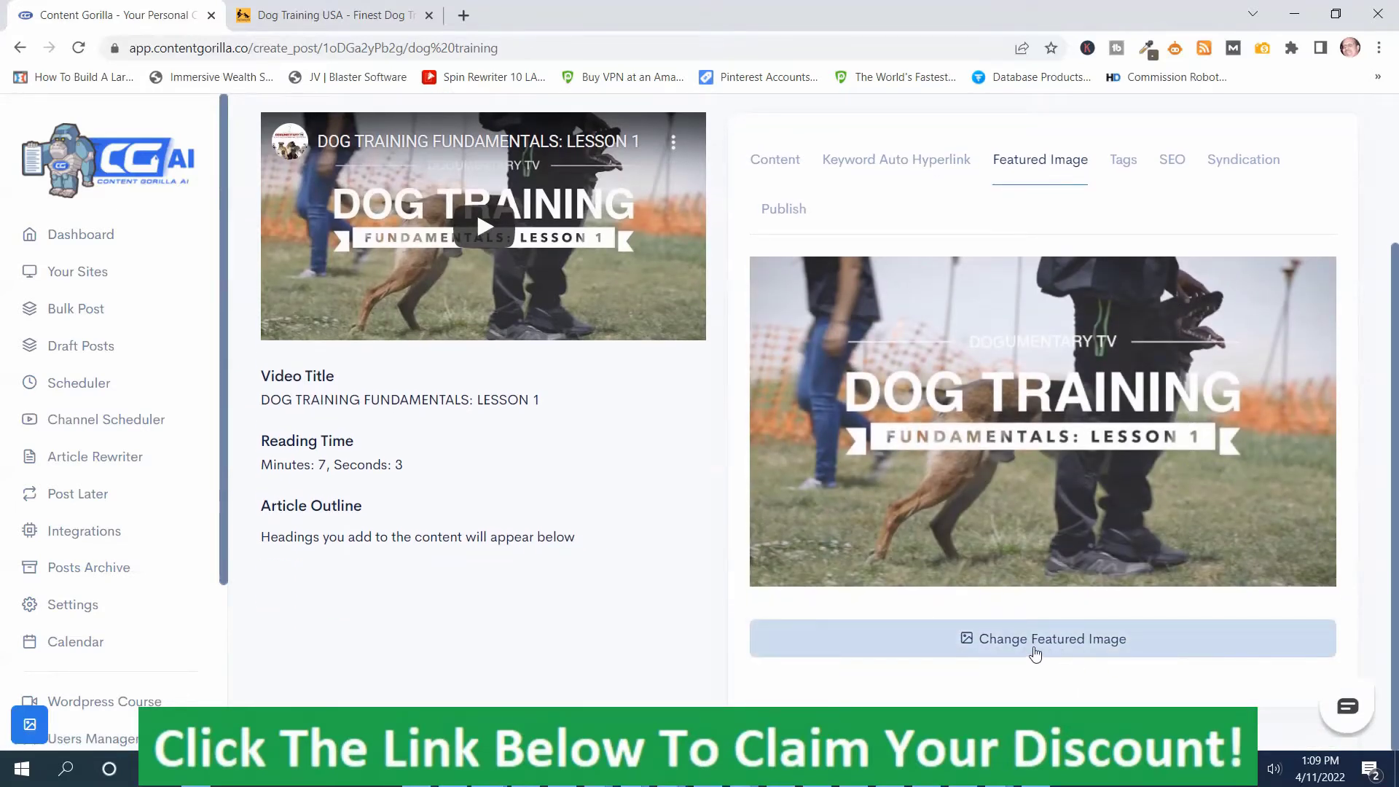
scroll(1119, 587, up, 2)
scroll(1122, 579, up, 1)
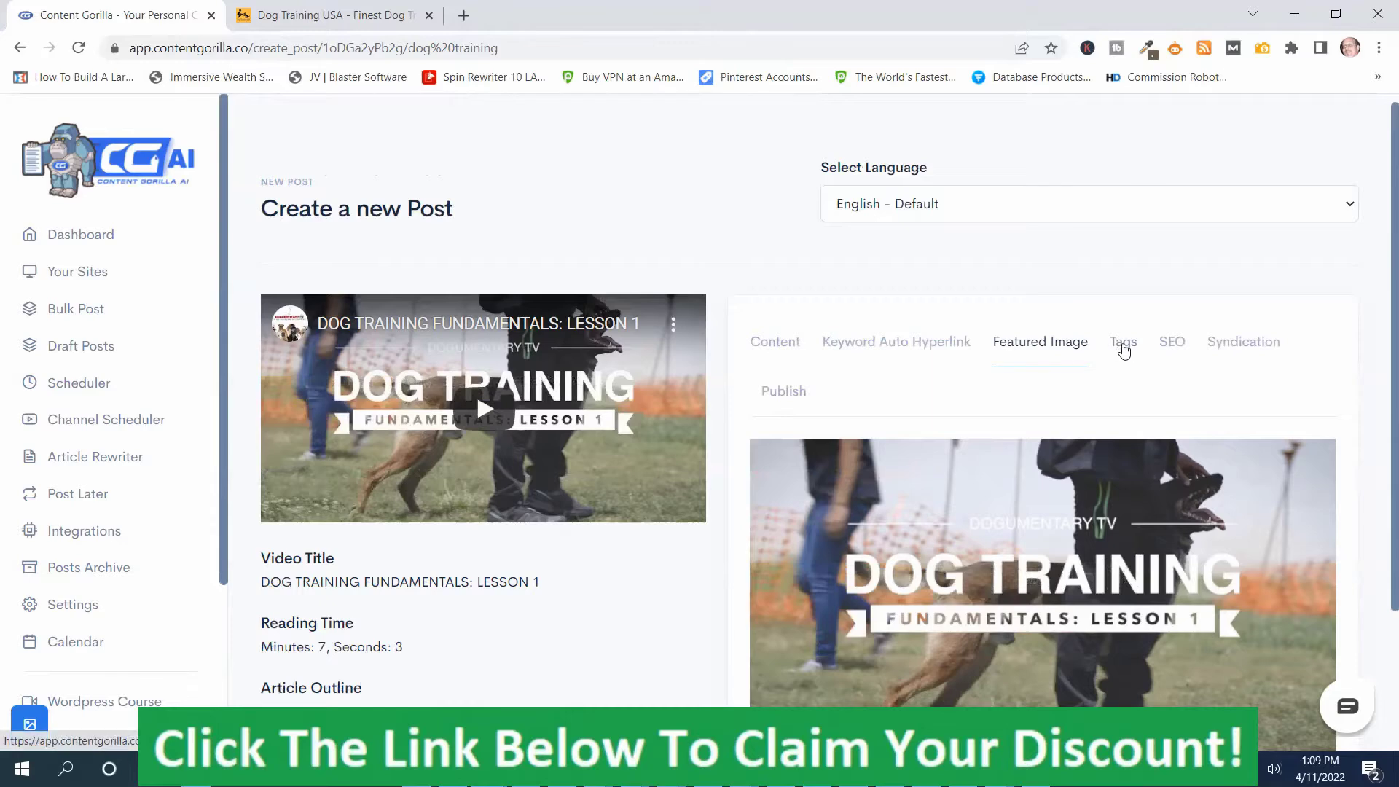
click(1123, 345)
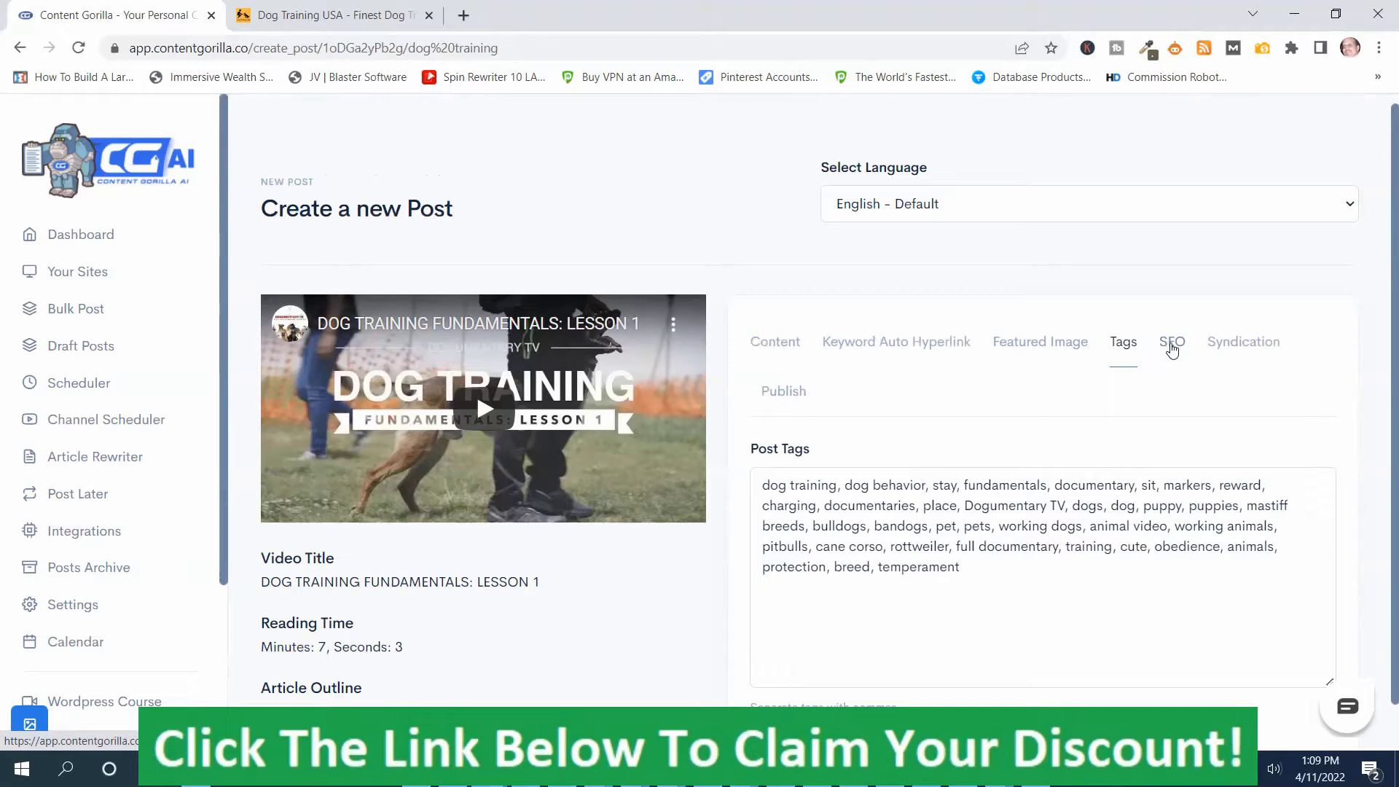
click(1172, 349)
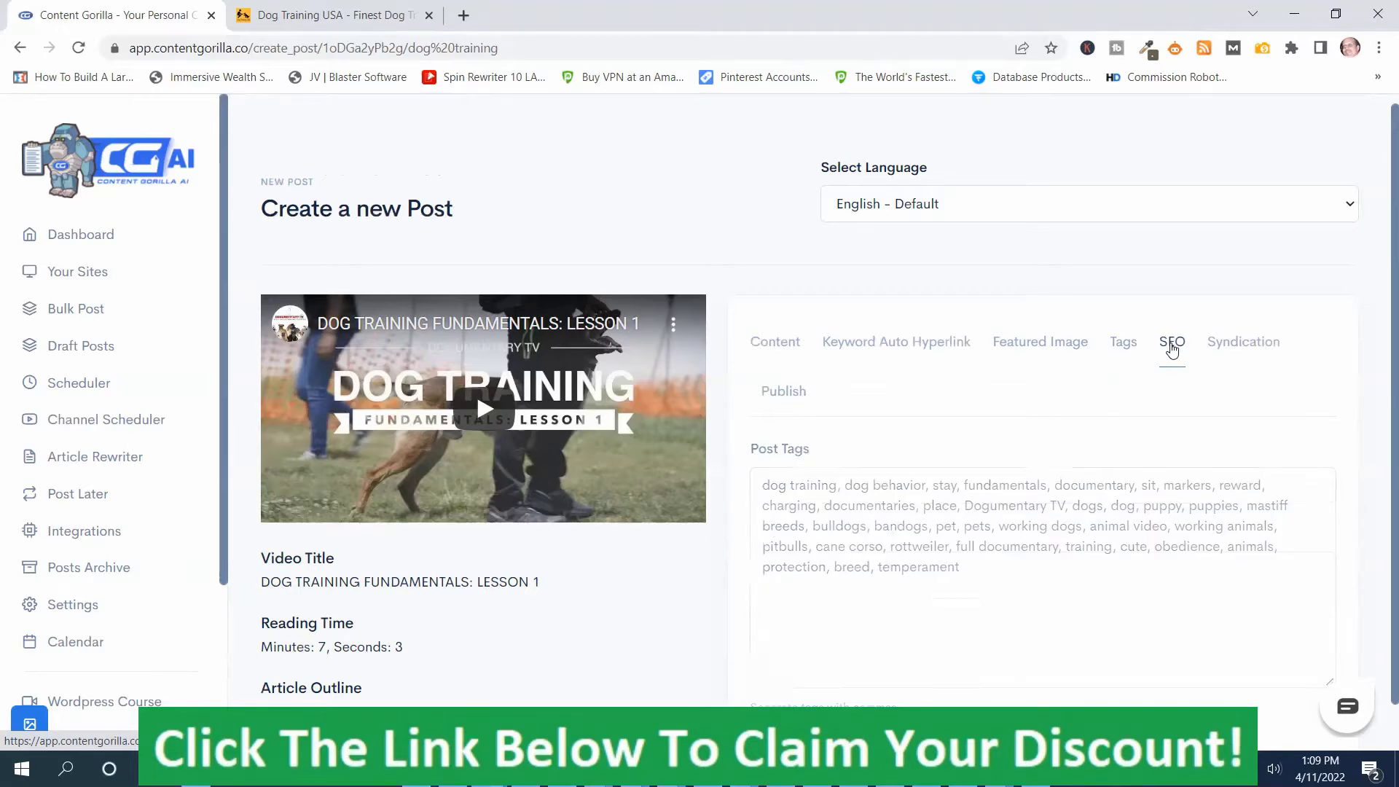
scroll(1064, 525, down, 2)
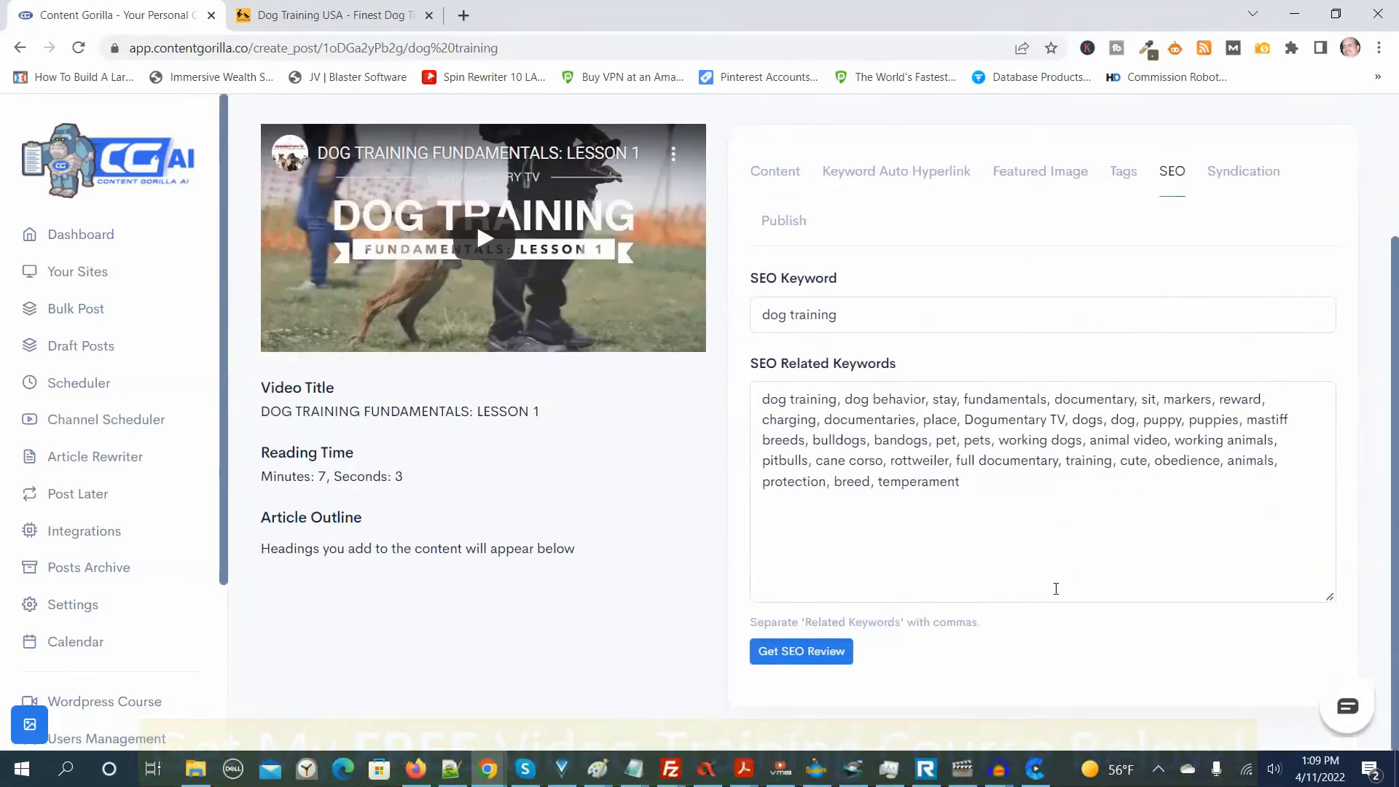
scroll(1054, 552, up, 3)
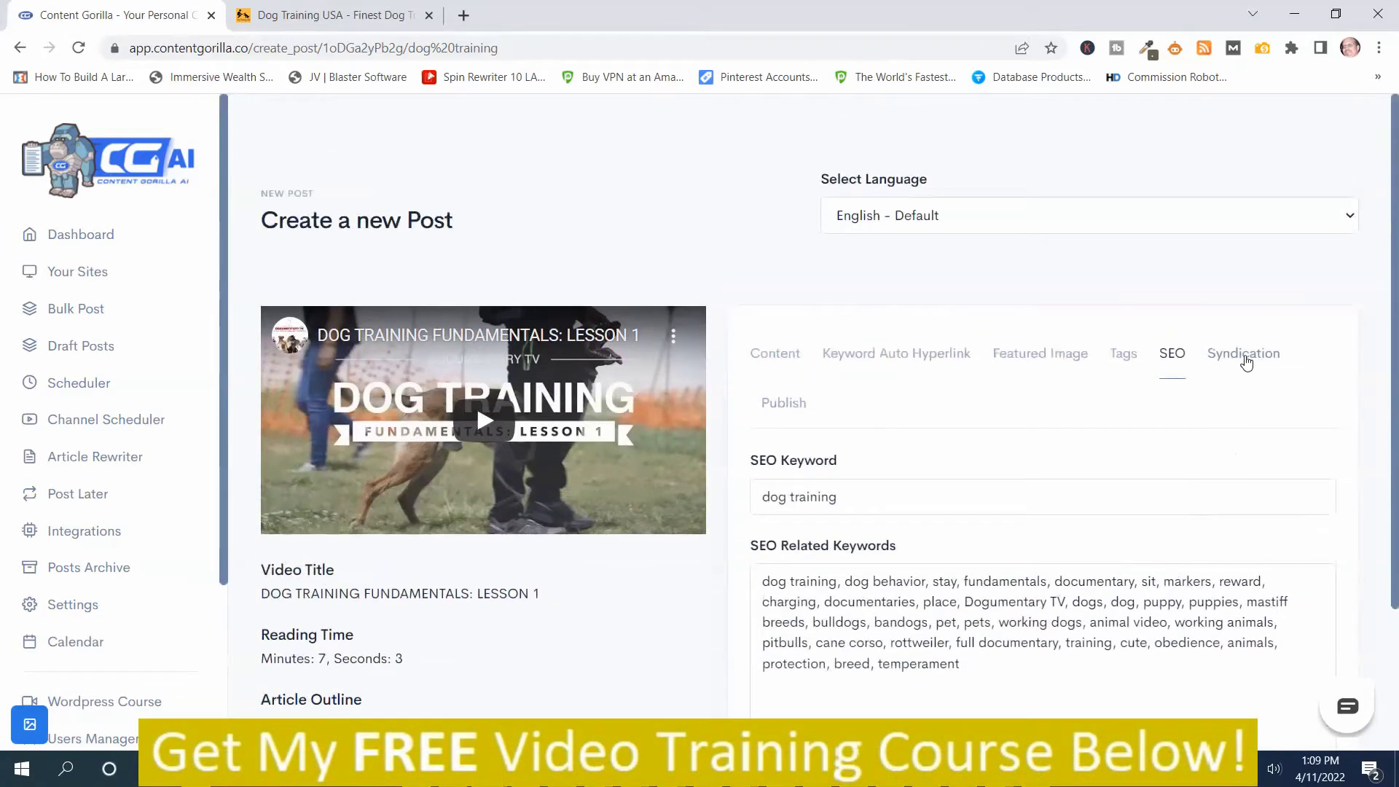
click(1245, 360)
scroll(1235, 466, down, 1)
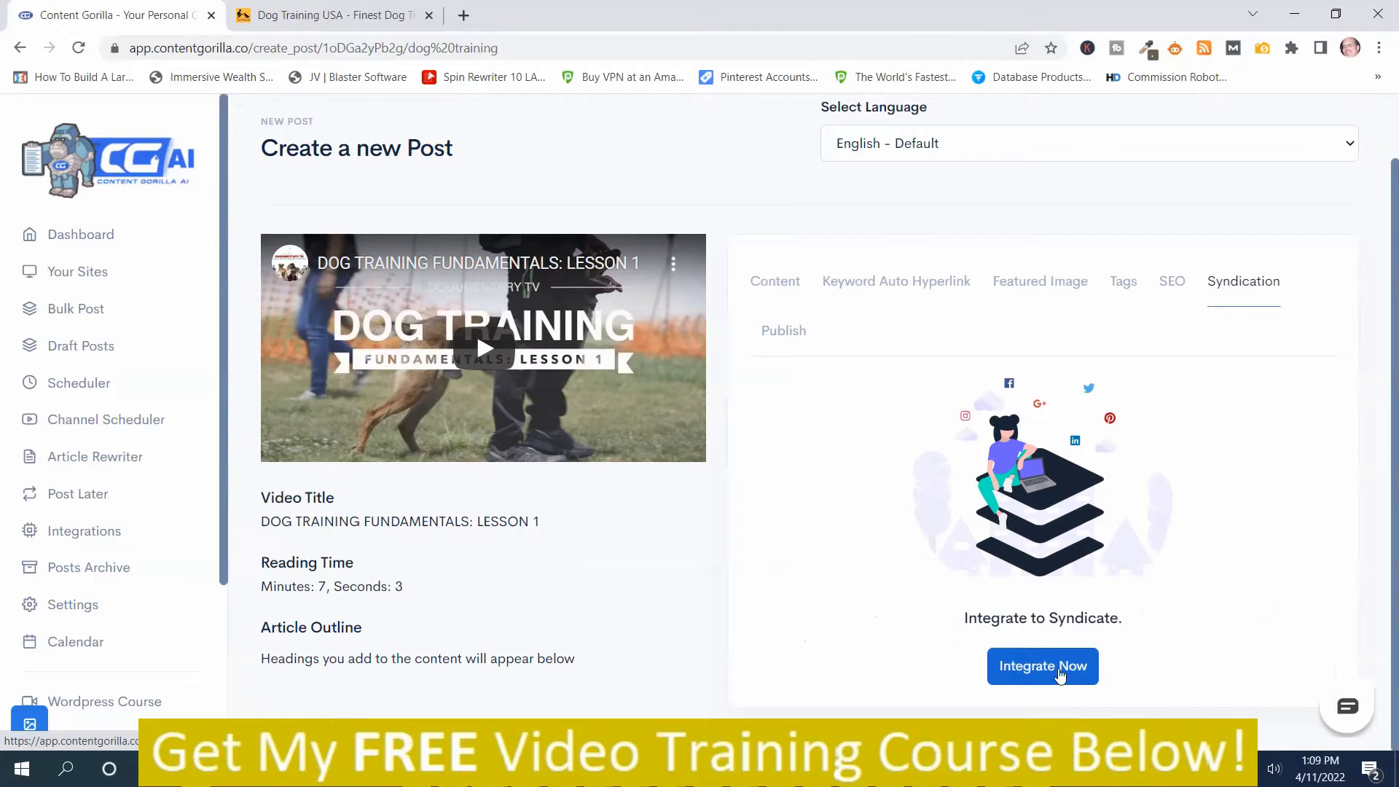
scroll(1213, 543, up, 1)
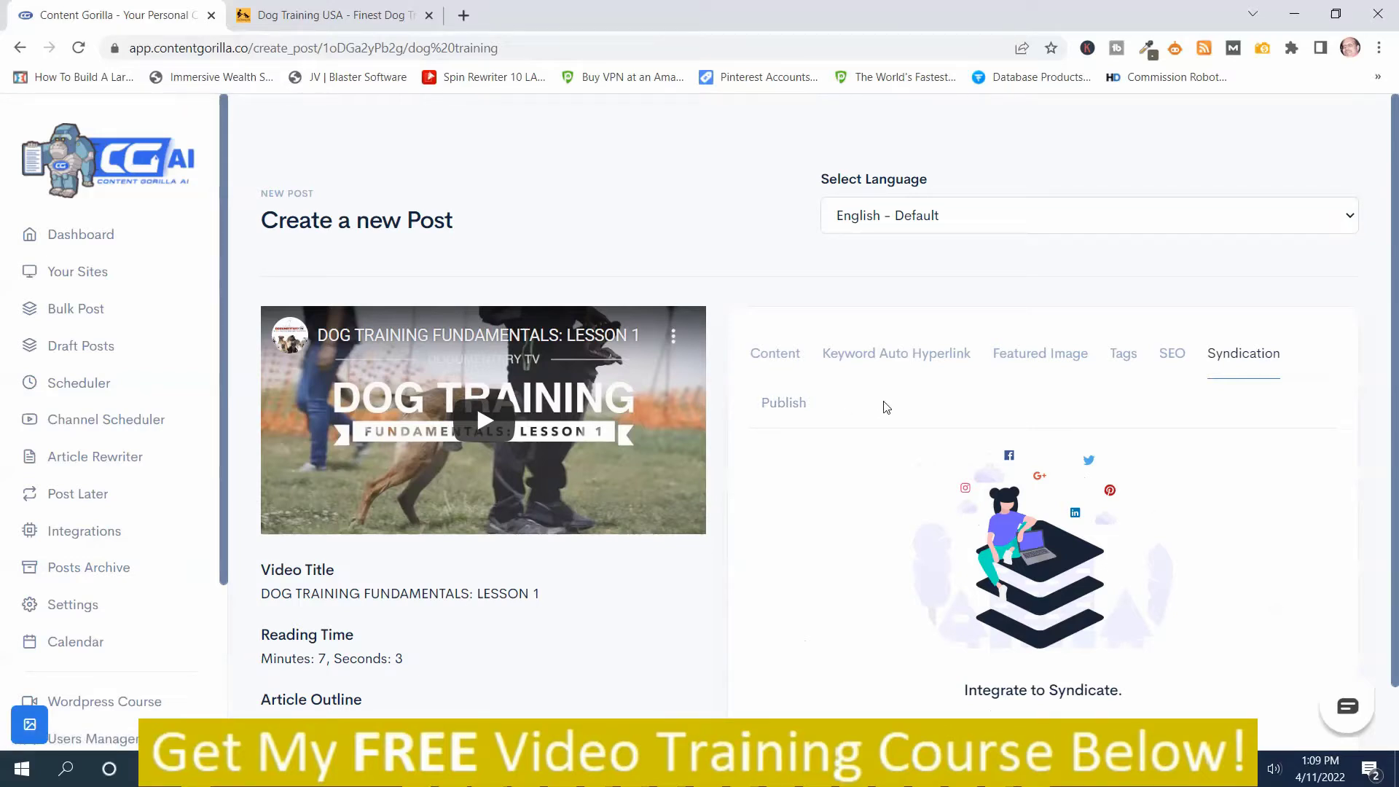
click(773, 356)
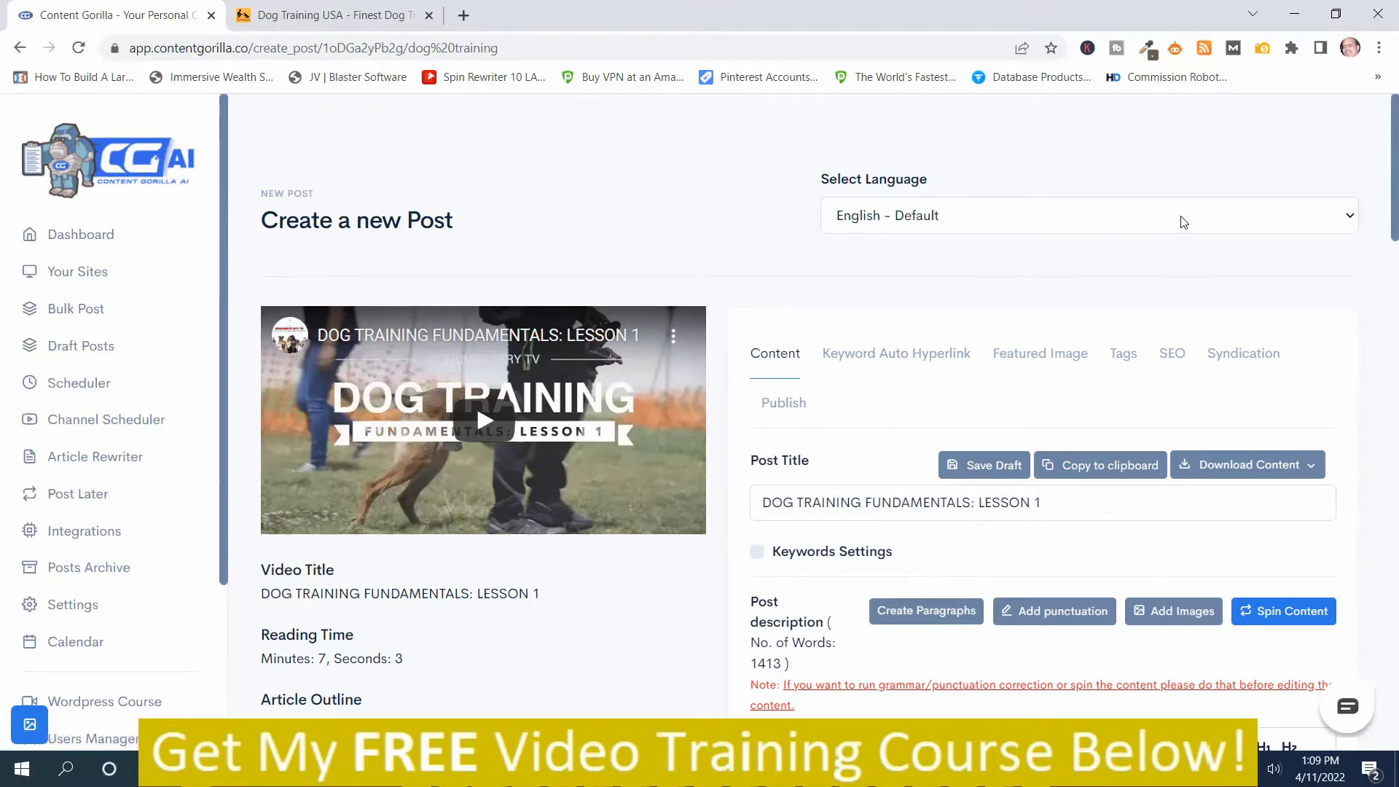
- Look through the auto-translated languages offered for the post, keeping English - Default
click(1090, 225)
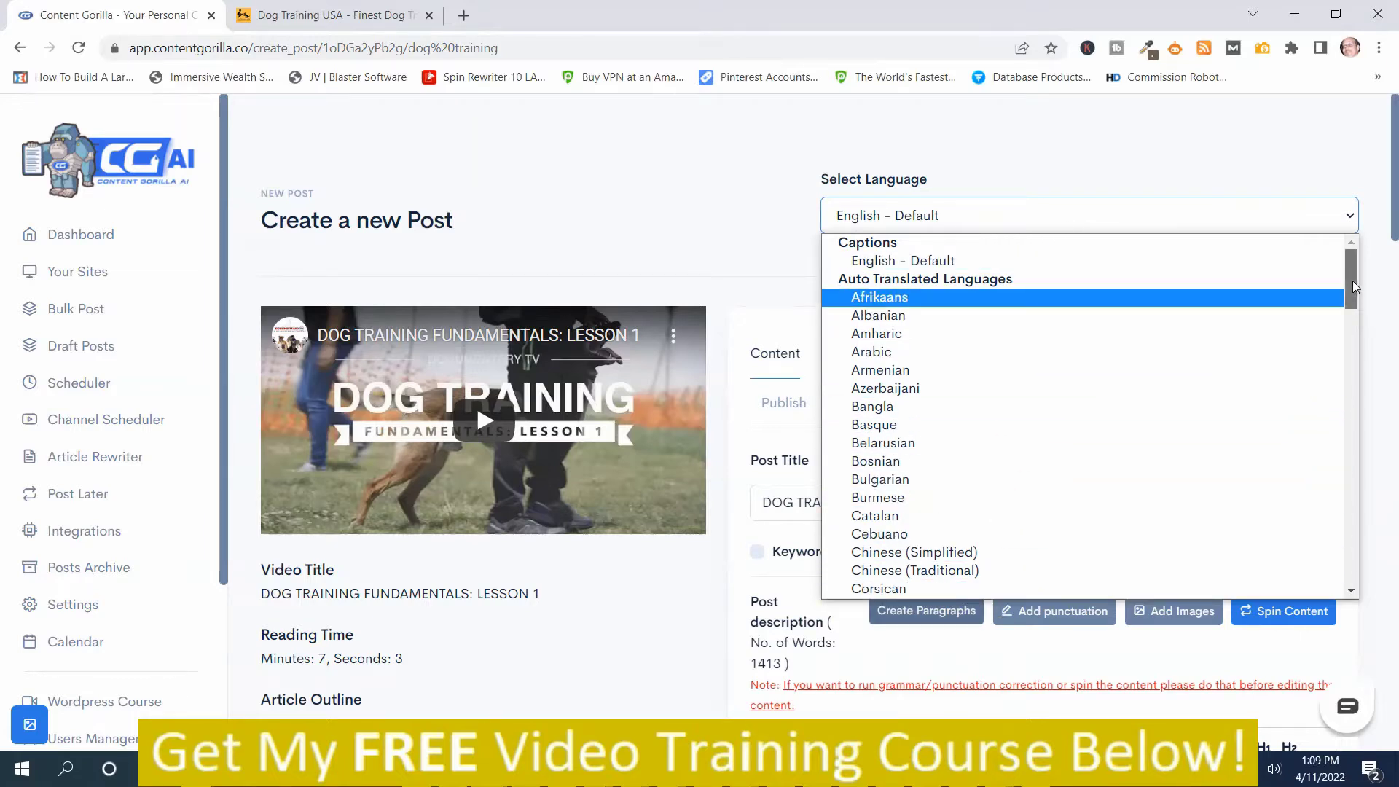
mouse_move(1354, 286)
mouse_down()
mouse_move(1379, 400)
mouse_move(1378, 572)
mouse_move(1361, 284)
mouse_up()
click(1224, 174)
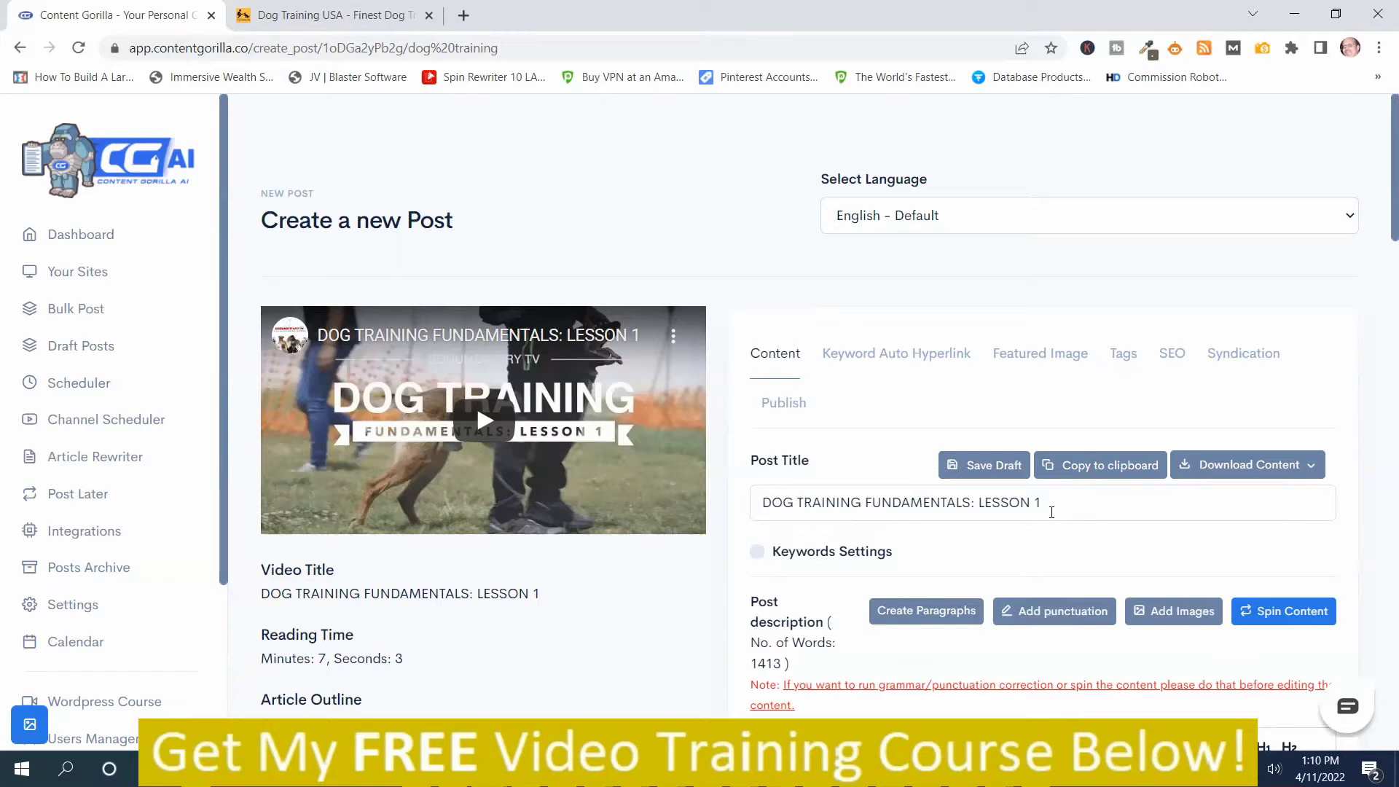
- Change the post title to "DOG TRAINING BASICS"
click(1062, 498)
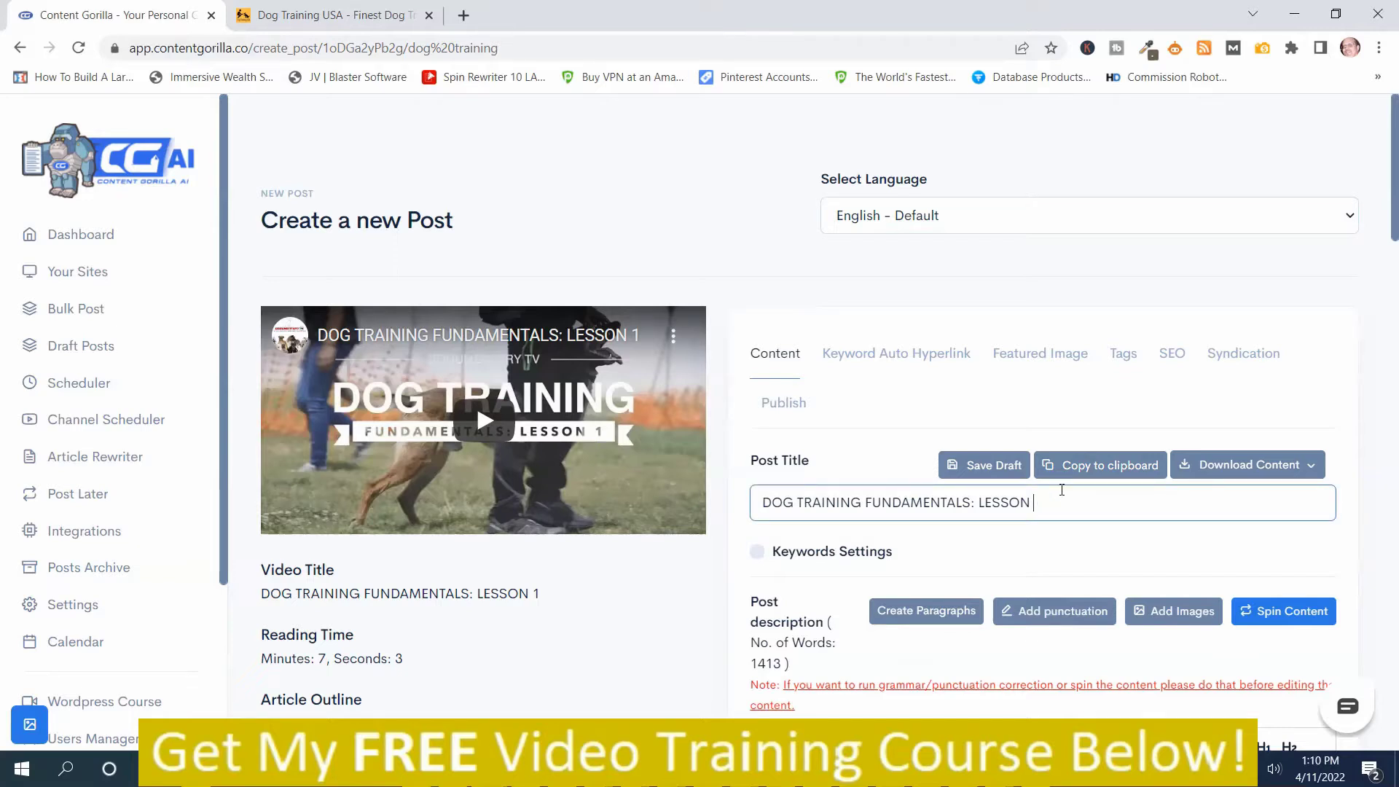
key(BackSpace)
key(BackSpace)
key(BackSpace)
key(BackSpace)
key(BackSpace)
key(BackSpace)
key(BackSpace)
key(BackSpace)
key(BackSpace)
key(BackSpace)
key(BackSpace)
key(BackSpace)
key(BackSpace)
key(BackSpace)
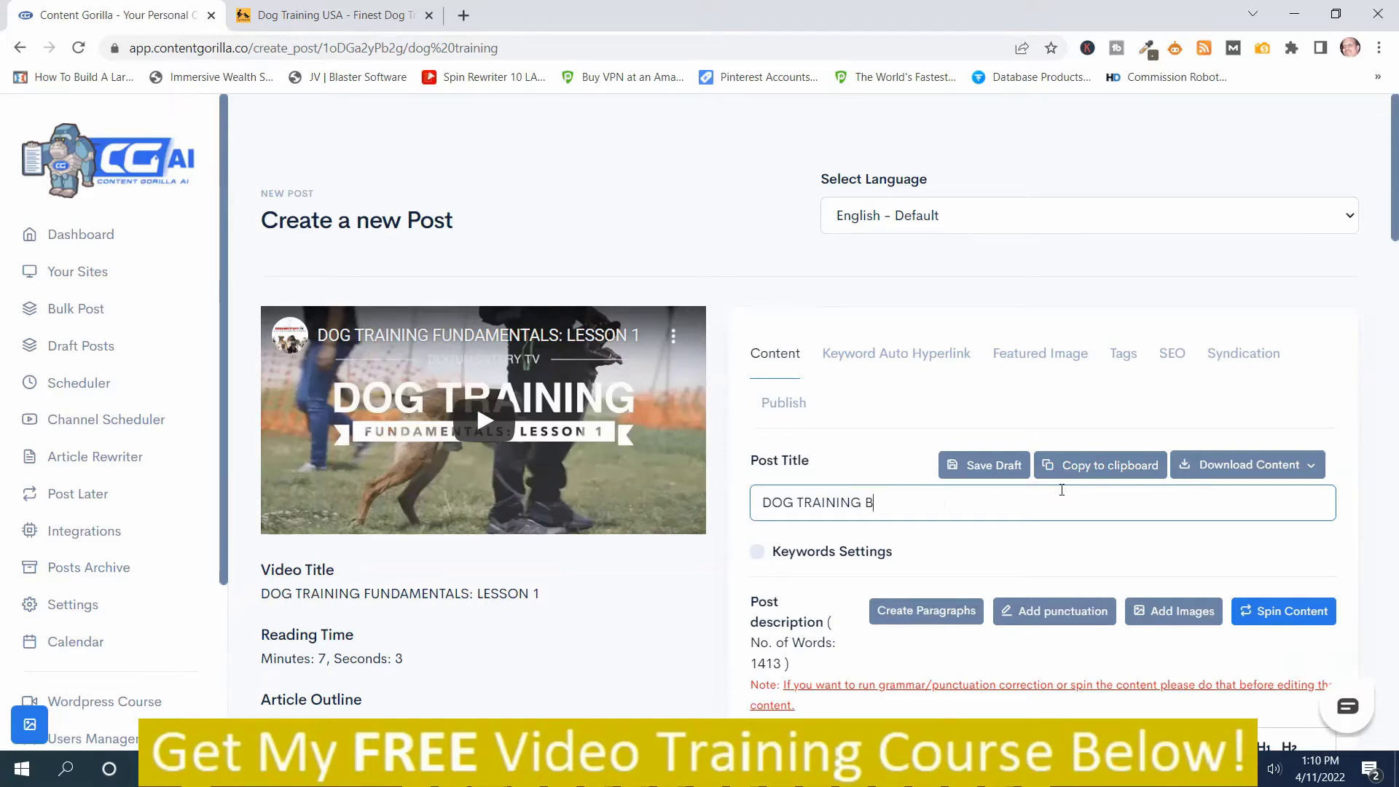
text(ASICS)
click(870, 443)
- Review the post description text and the editing options offered for it
scroll(874, 441, down, 1)
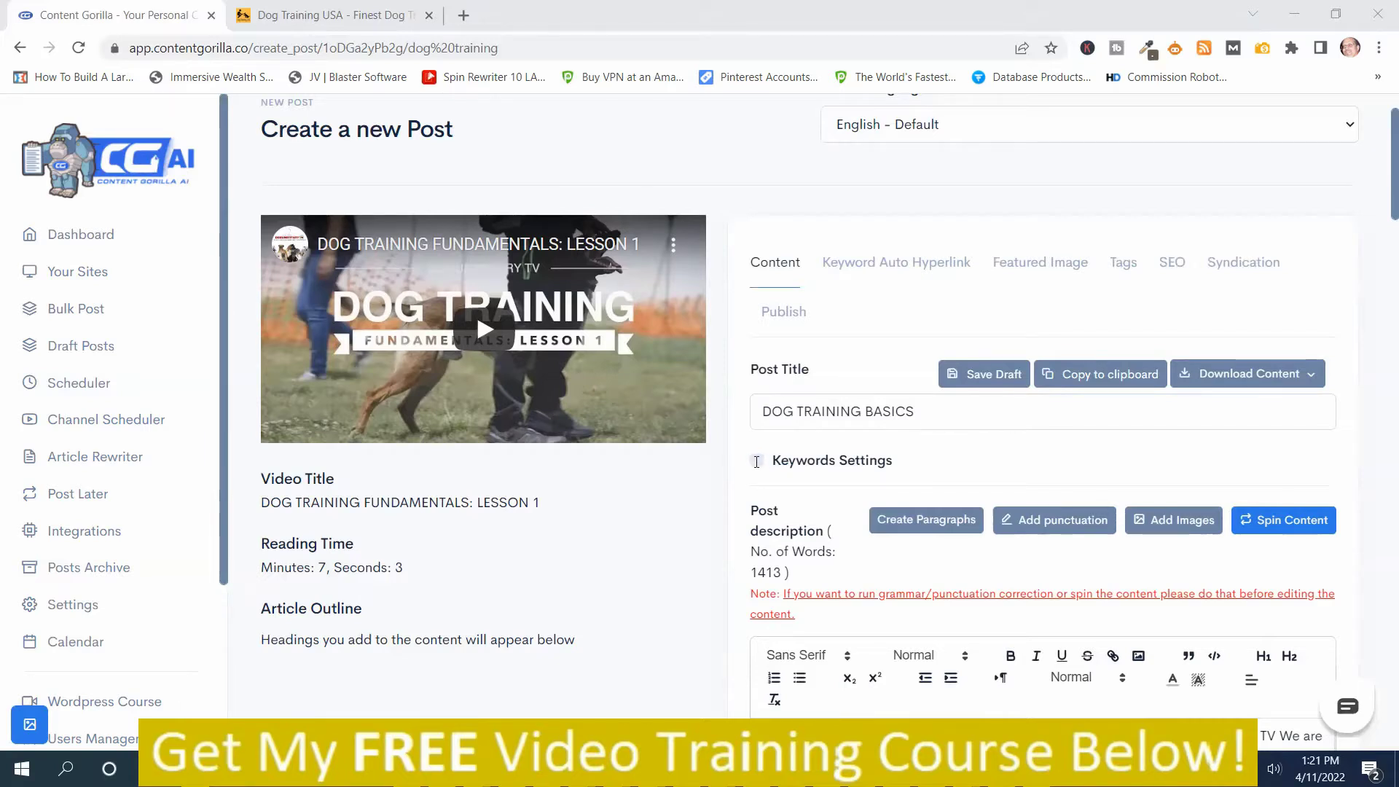
click(961, 472)
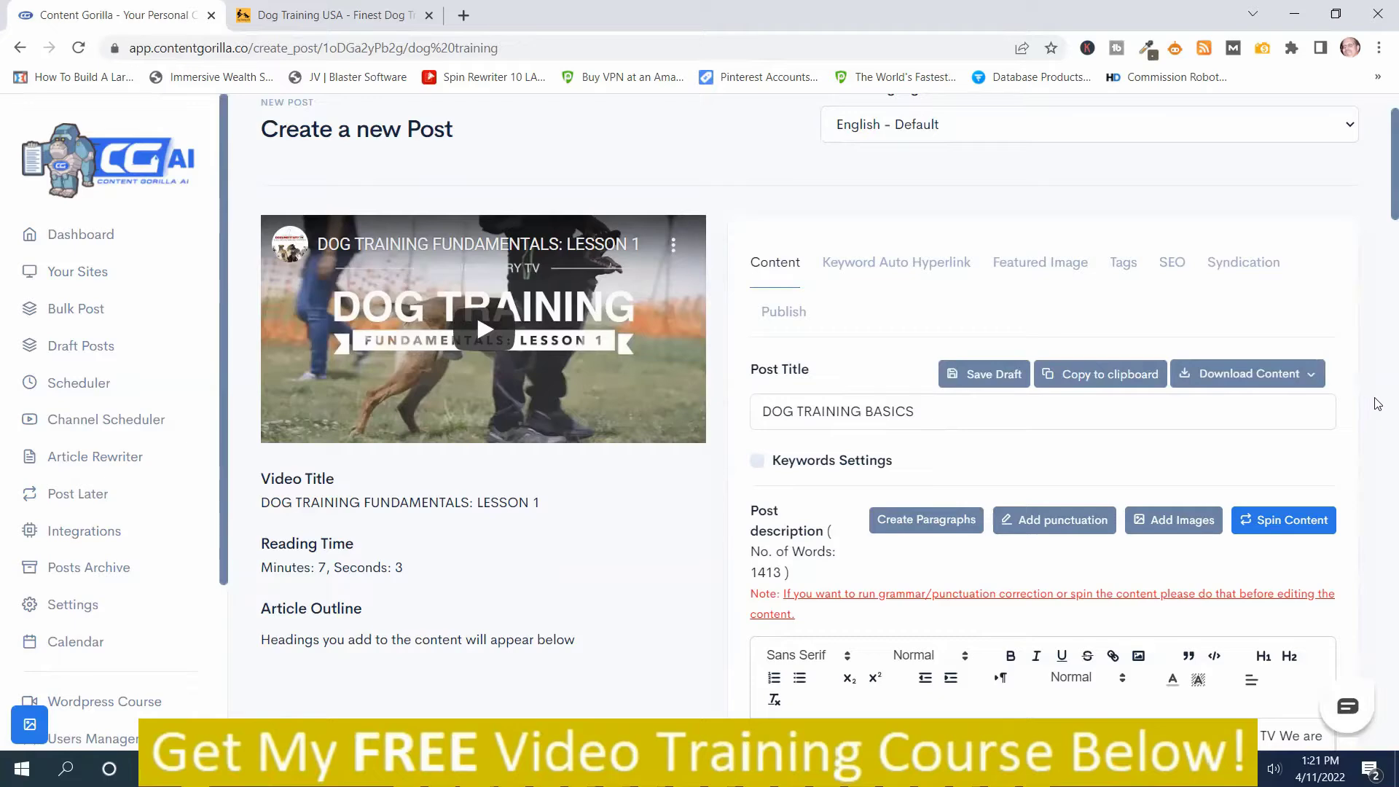
scroll(885, 450, down, 5)
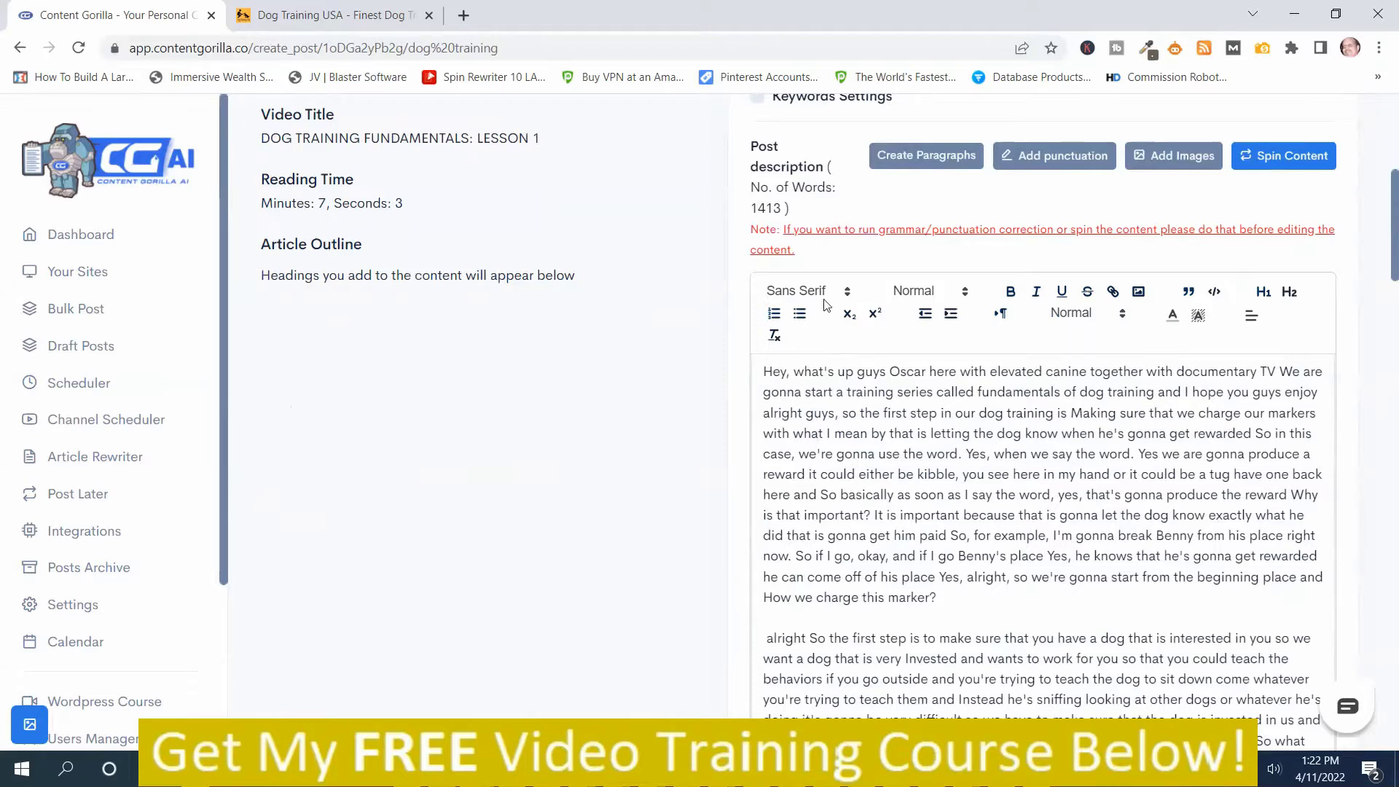
- Insert the stock photo of the white dog running on grass below the paragraph ending "How we charge this marker?"
click(940, 597)
key(Return)
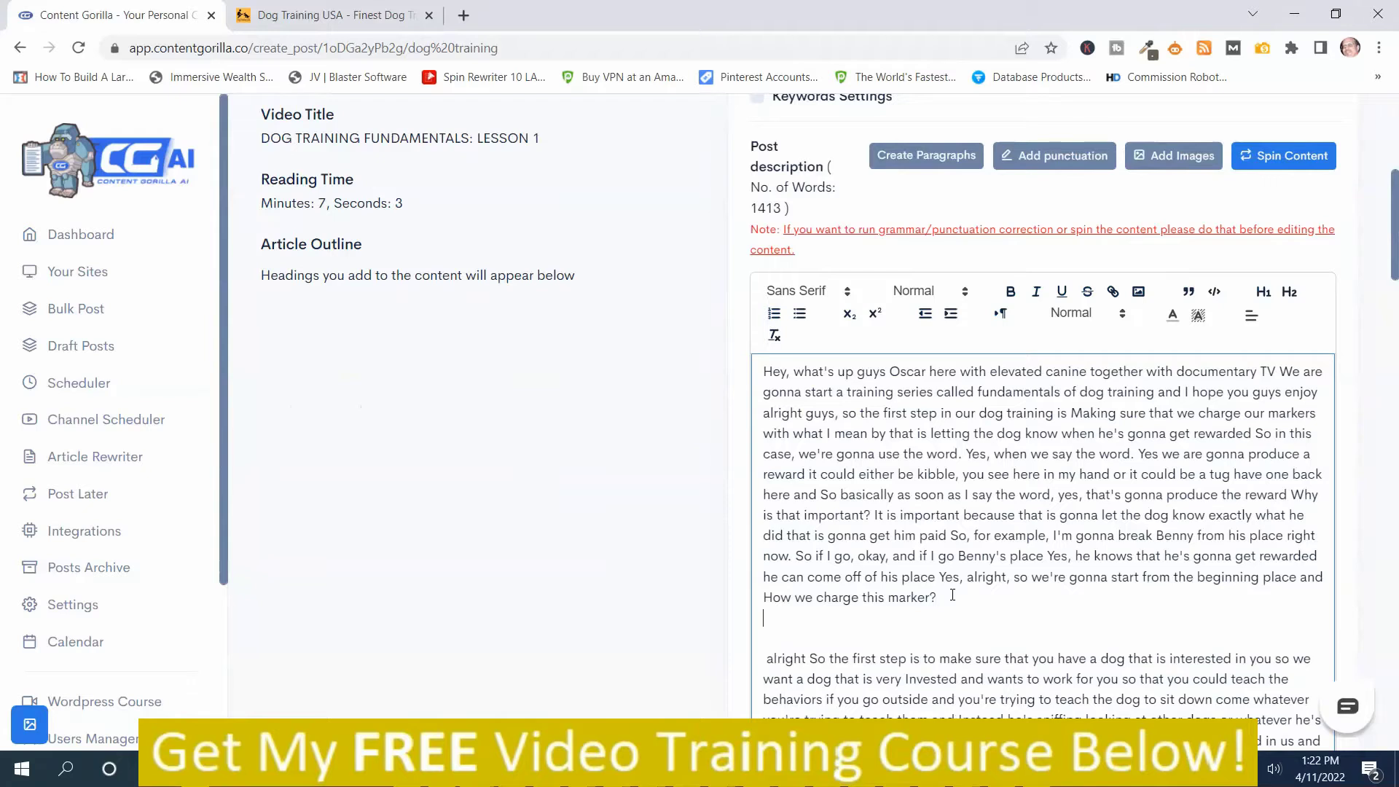
key(Return)
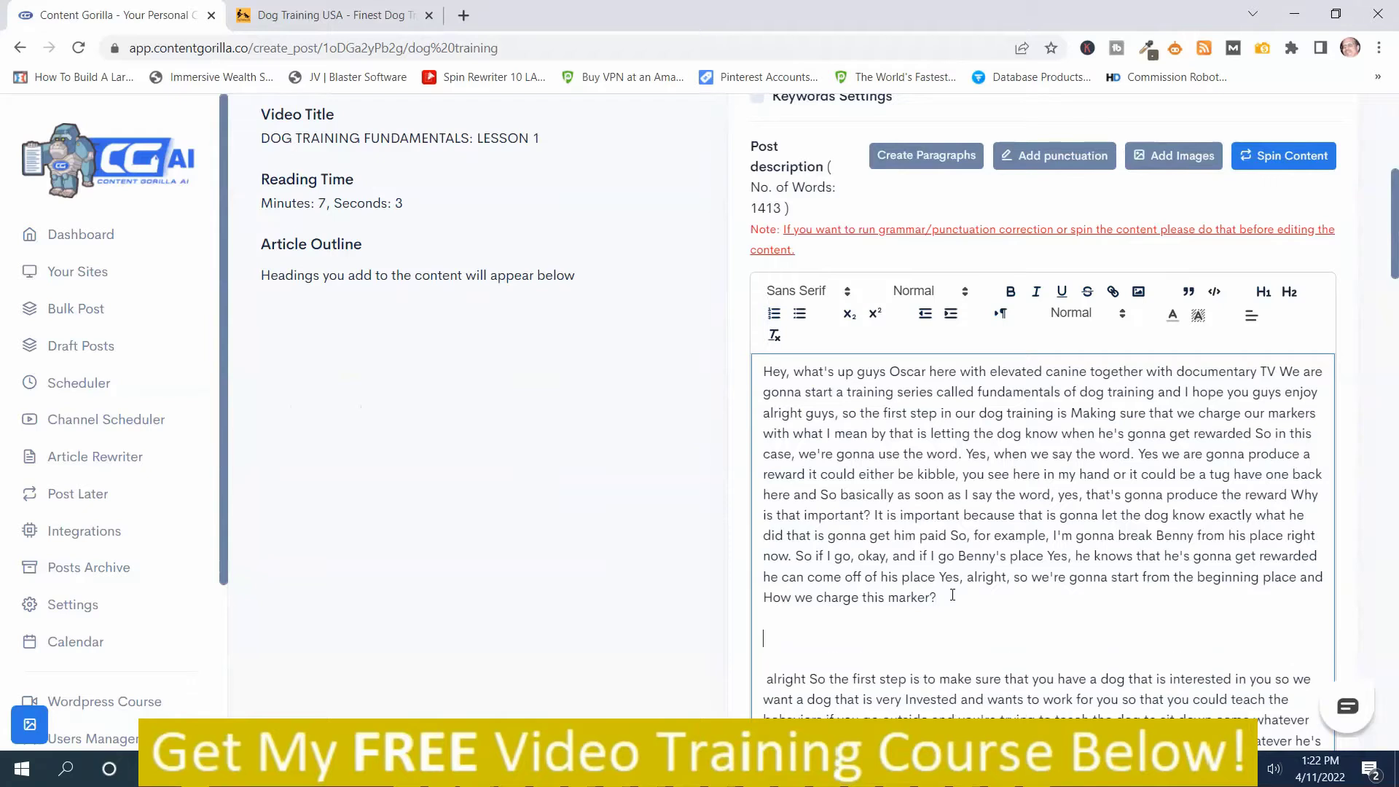
click(1173, 155)
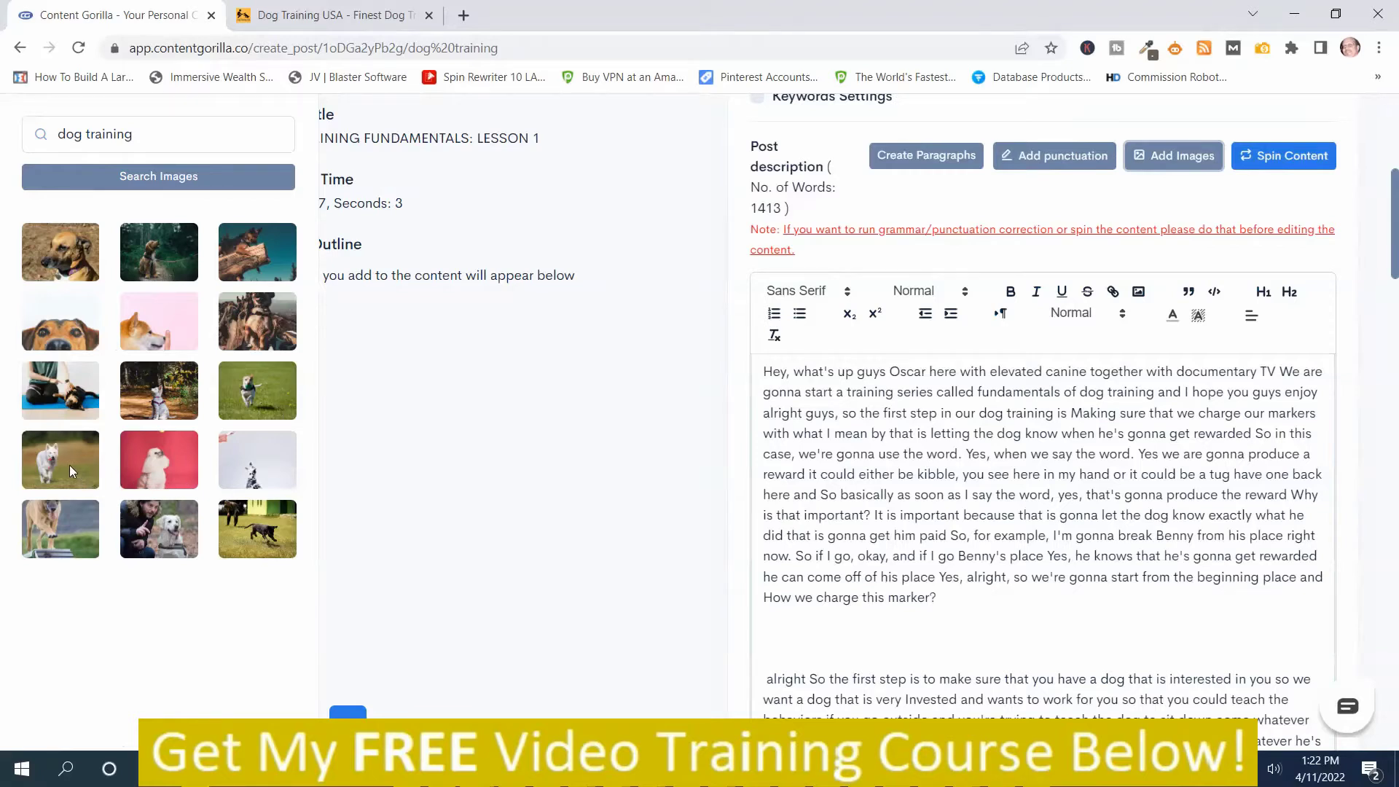
mouse_move(68, 465)
mouse_down()
mouse_move(677, 553)
mouse_move(830, 652)
mouse_up()
scroll(1256, 642, down, 6)
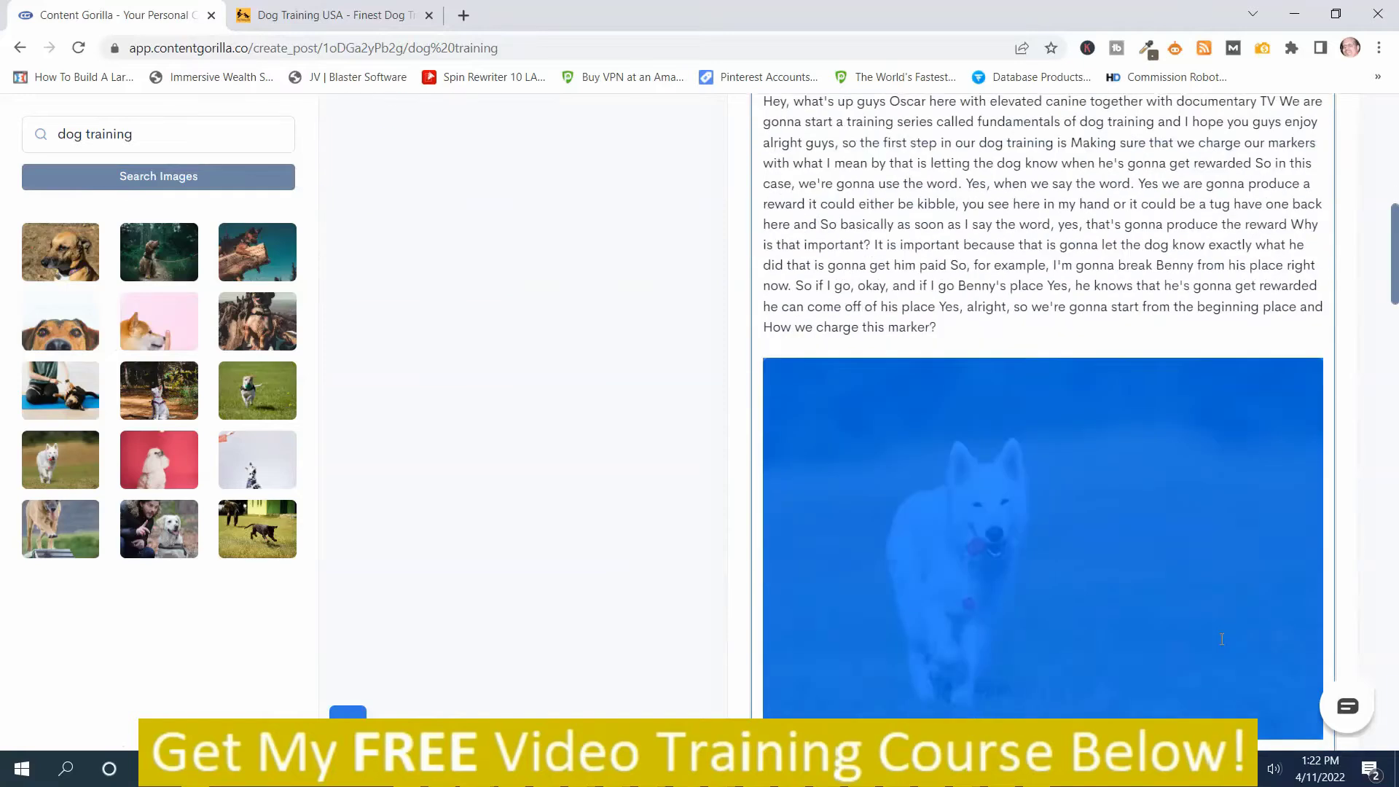
click(1074, 567)
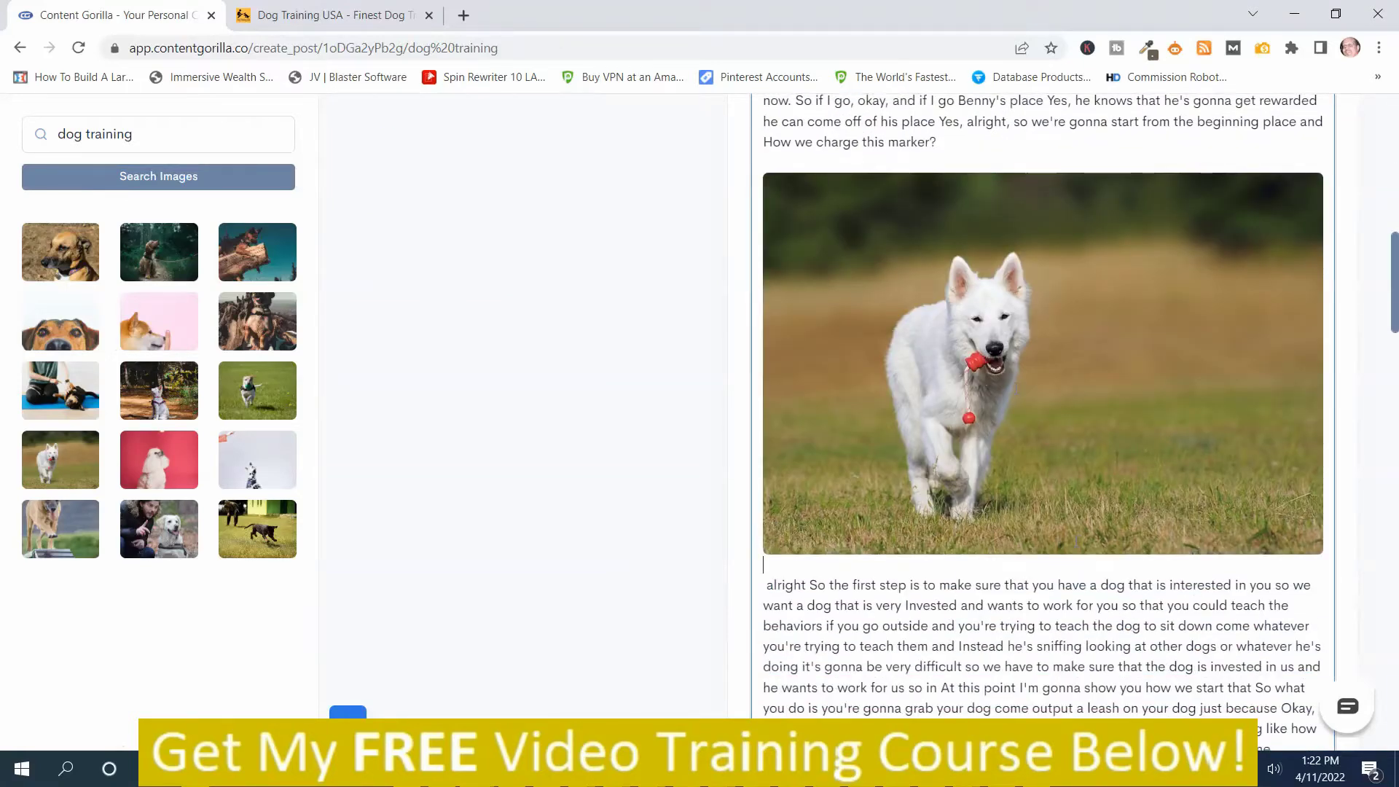
- Add a blank line after the paragraph ending "no training." and remove the duplicate "the" from "the the process"
scroll(1093, 604, down, 5)
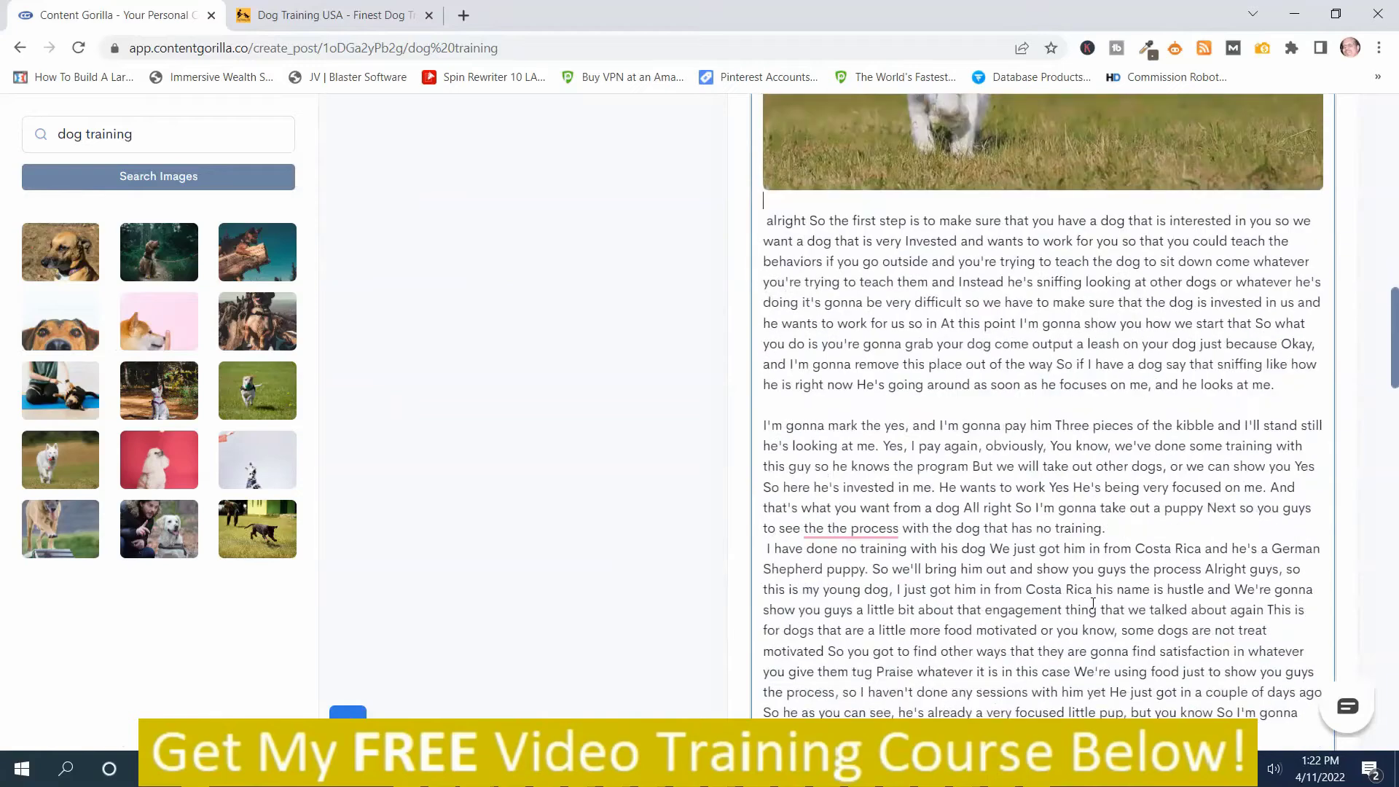
key(Return)
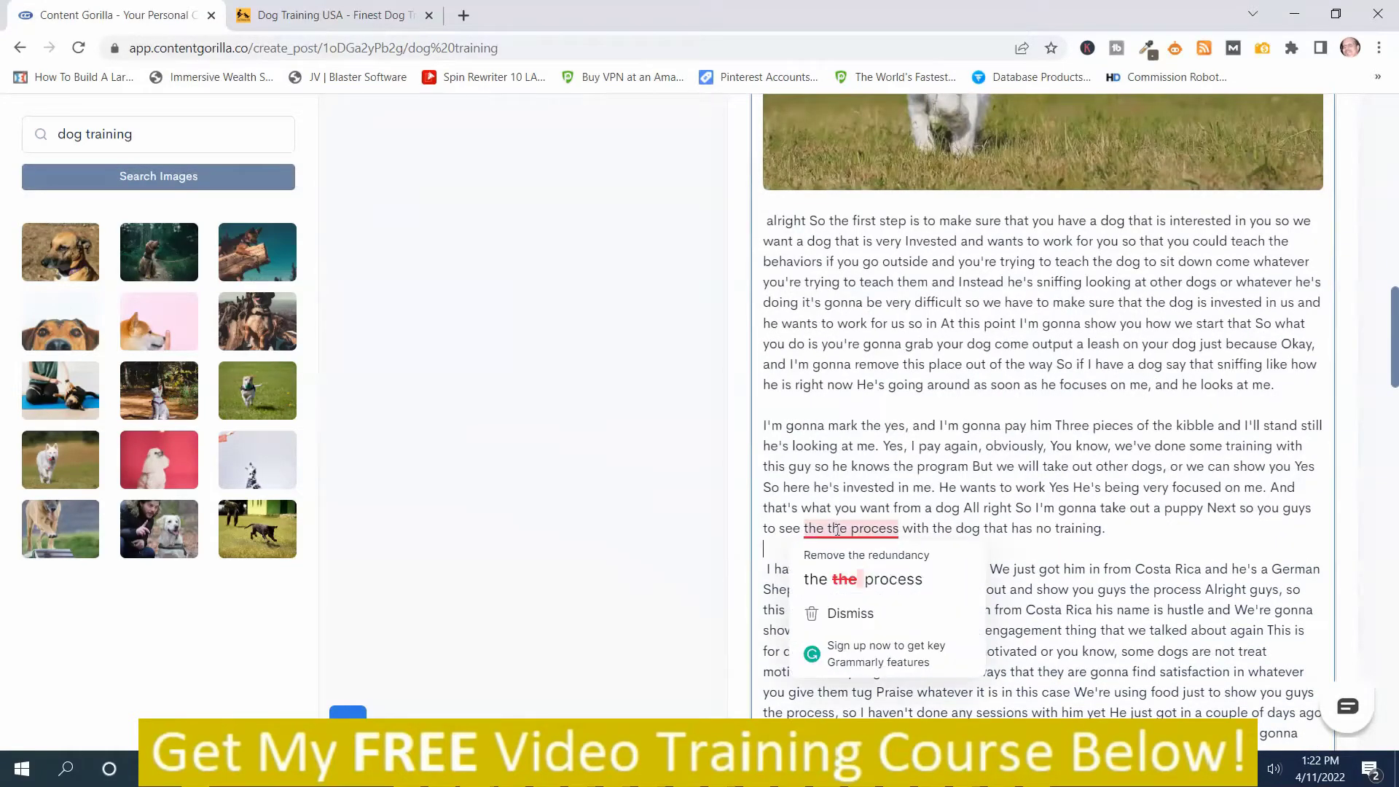
right_click(837, 530)
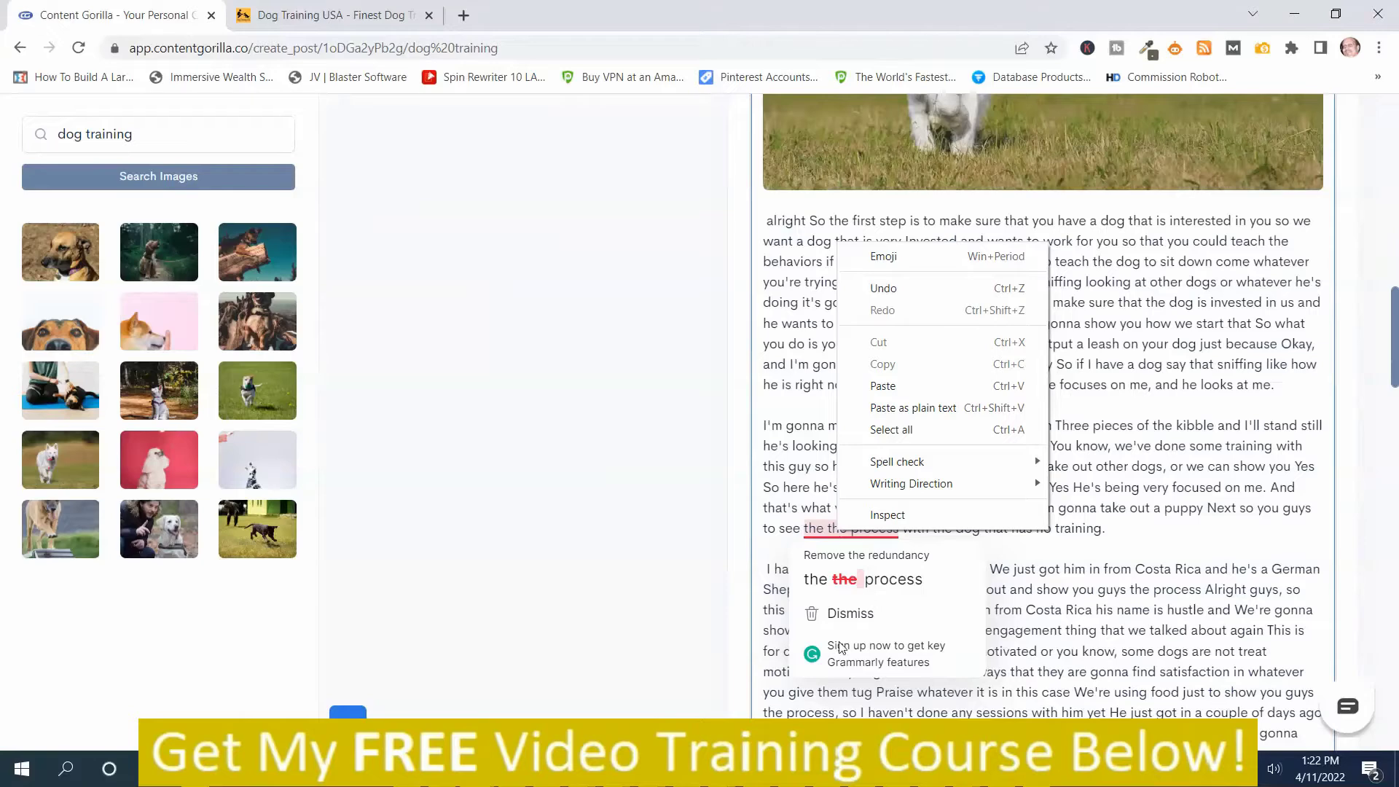
click(863, 580)
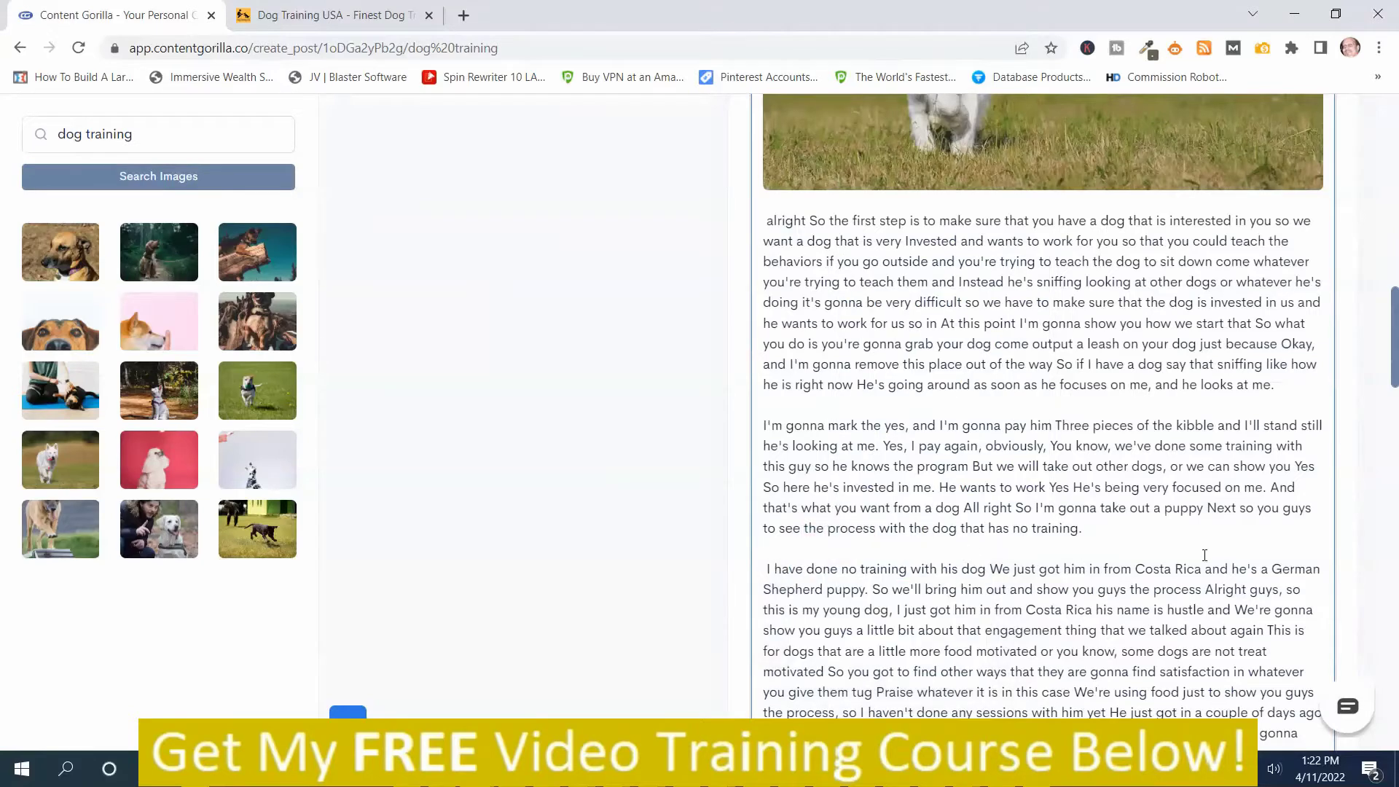
- Add a blank line after "You give three pieces of food." and accept the suggested comma after "Yes" in the paragraph above
scroll(1093, 554, down, 5)
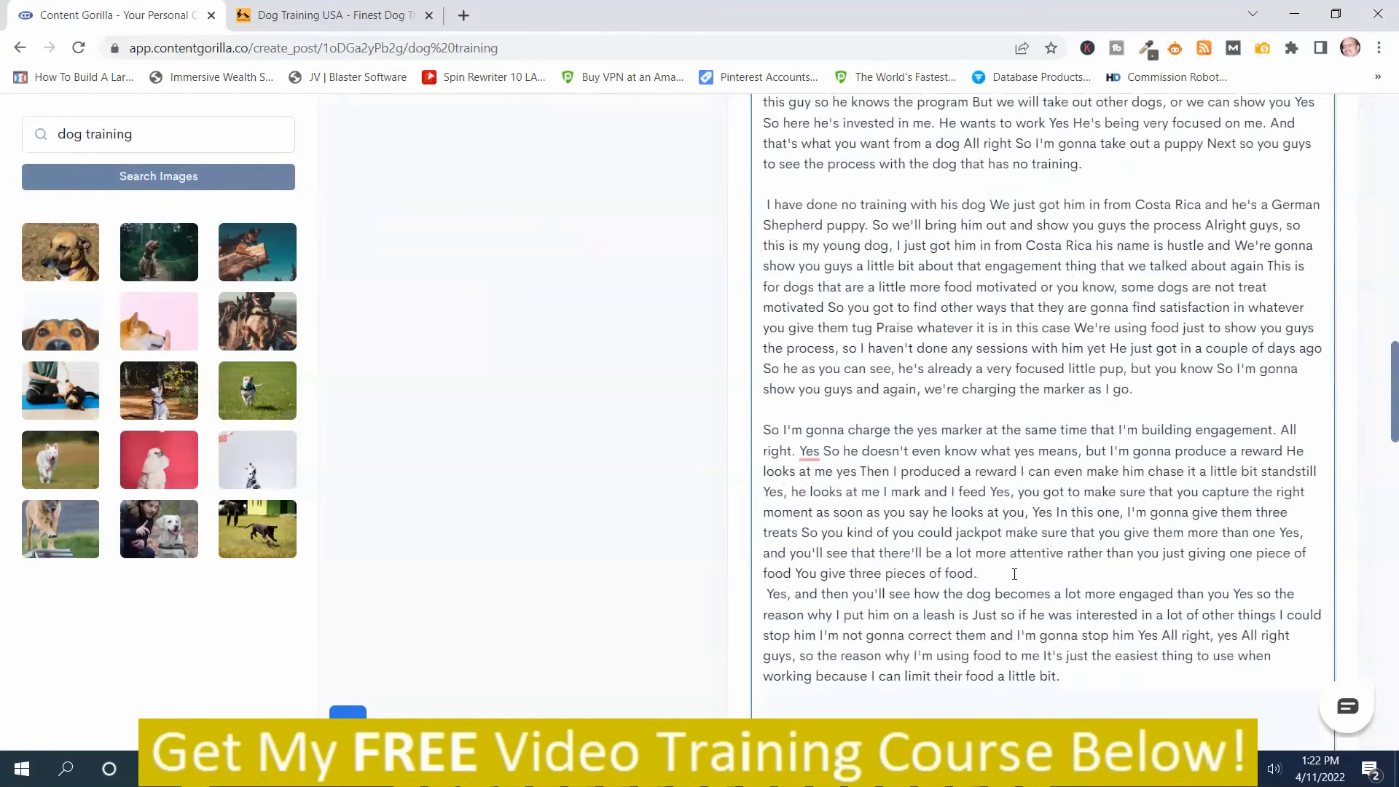
click(1015, 574)
key(Return)
scroll(1079, 596, down, 3)
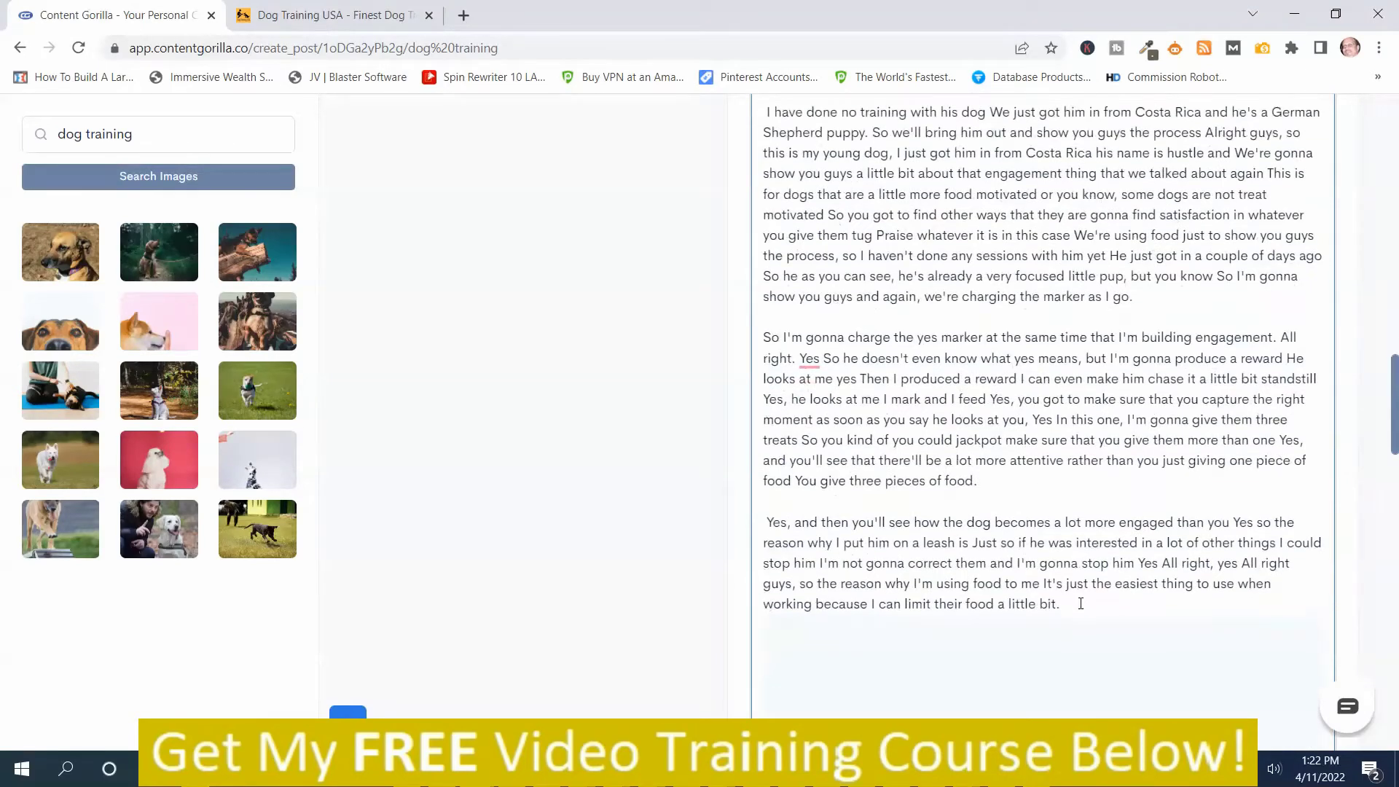
mouse_move(808, 179)
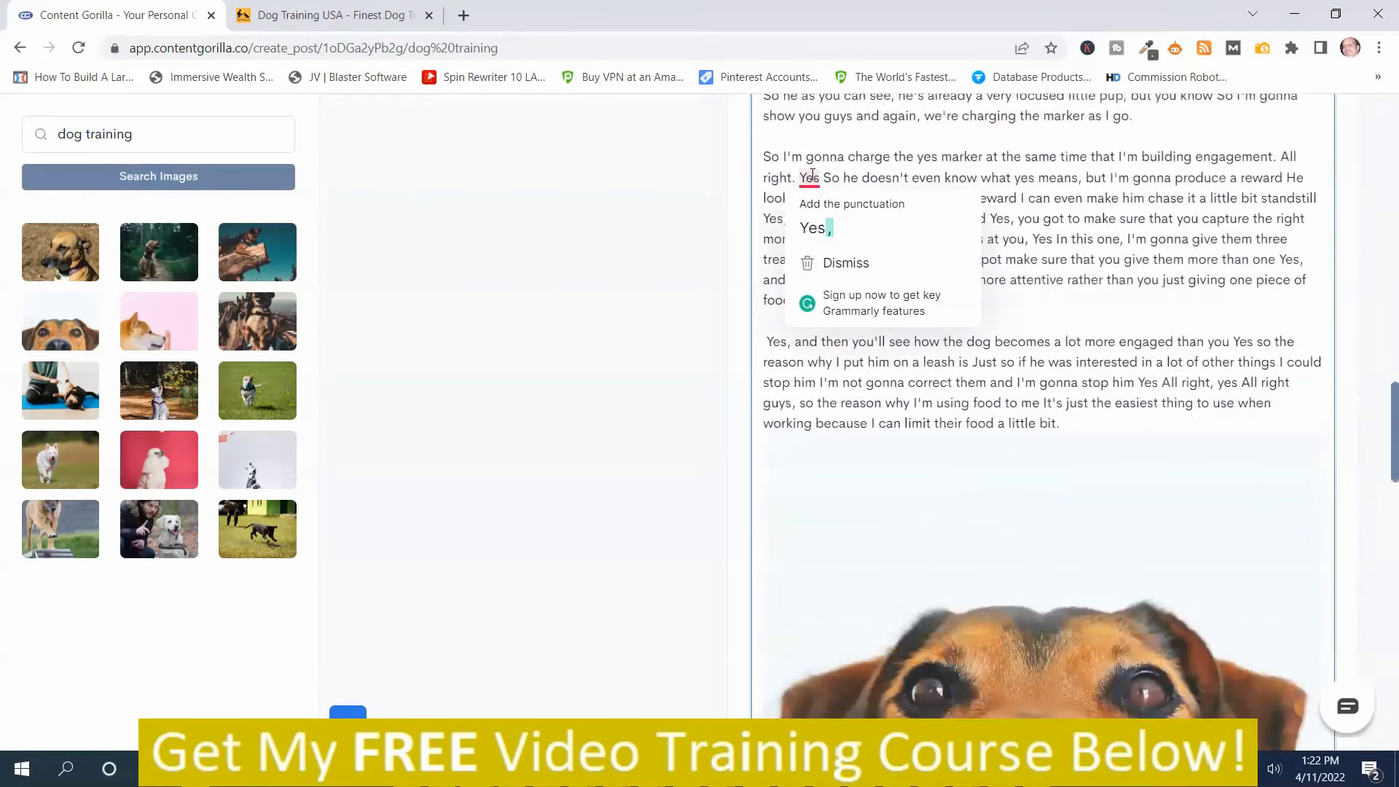
click(816, 228)
- Run the grammar correction on the whole post description and close the stock image search
scroll(951, 395, down, 5)
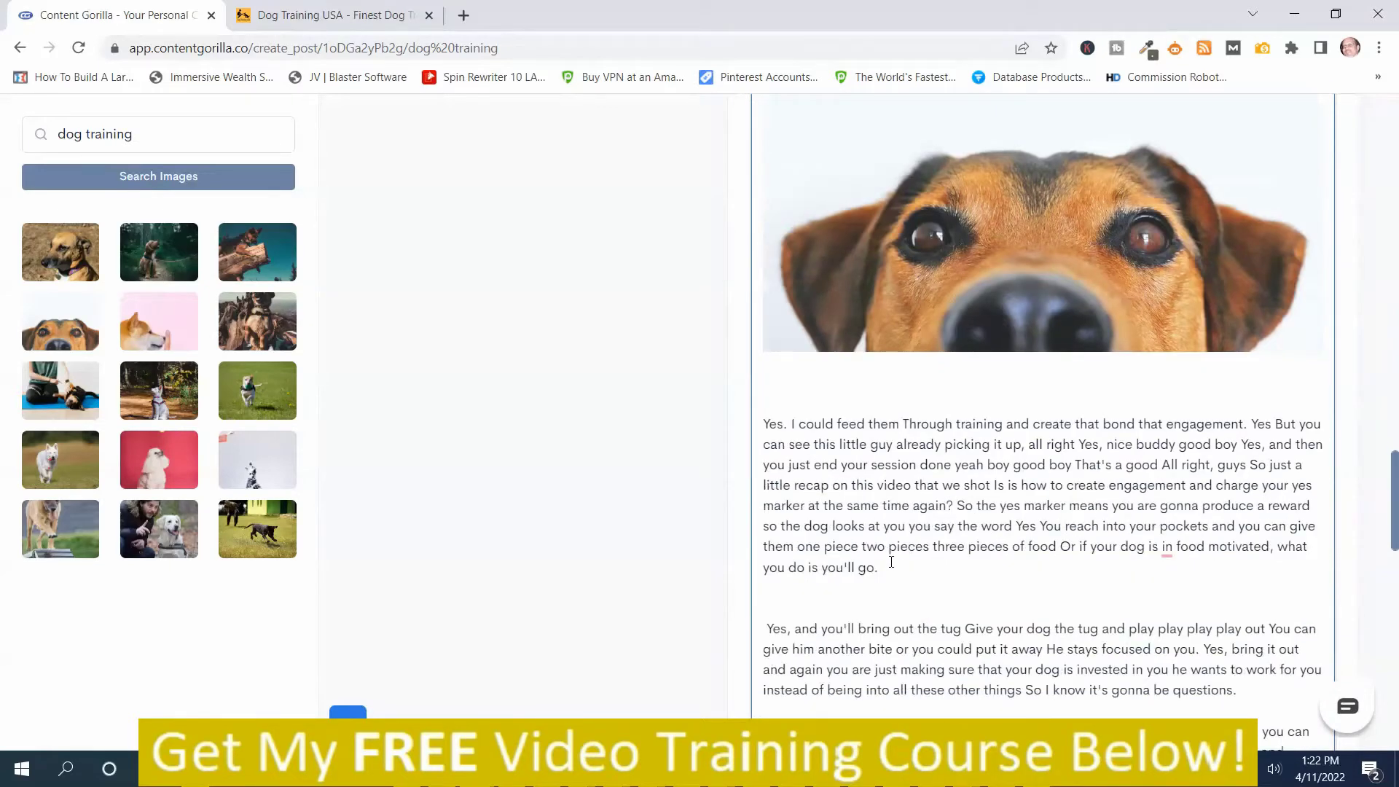
scroll(891, 562, down, 12)
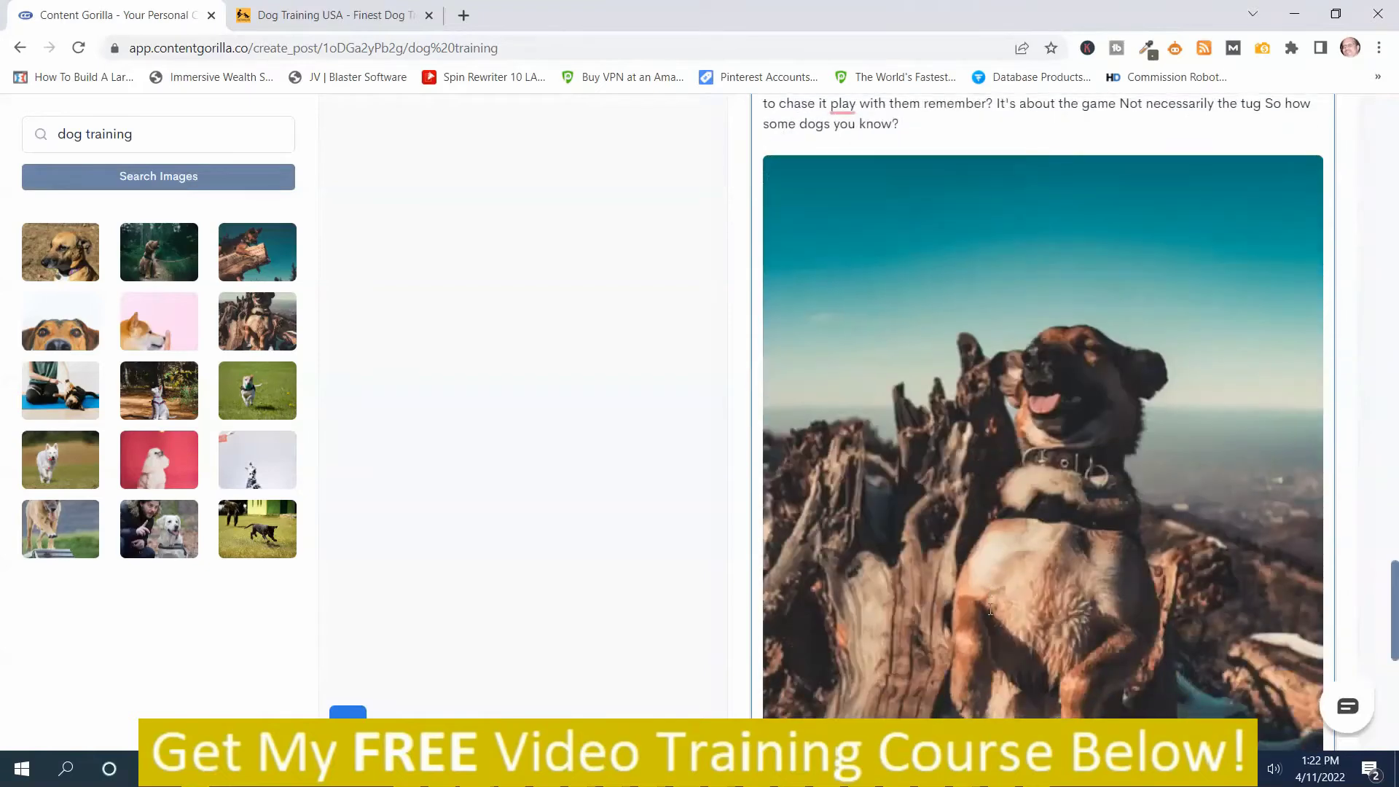
scroll(990, 609, down, 7)
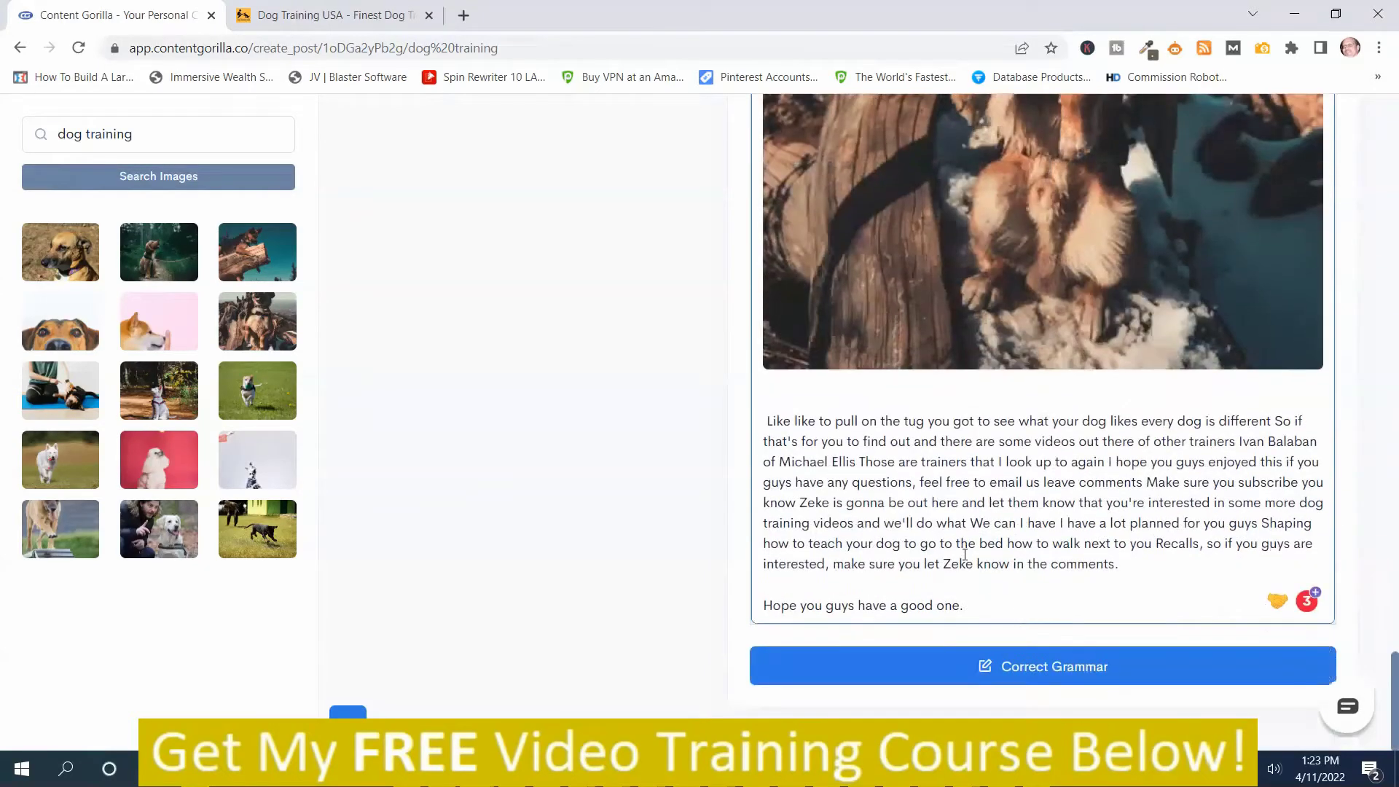
click(1028, 671)
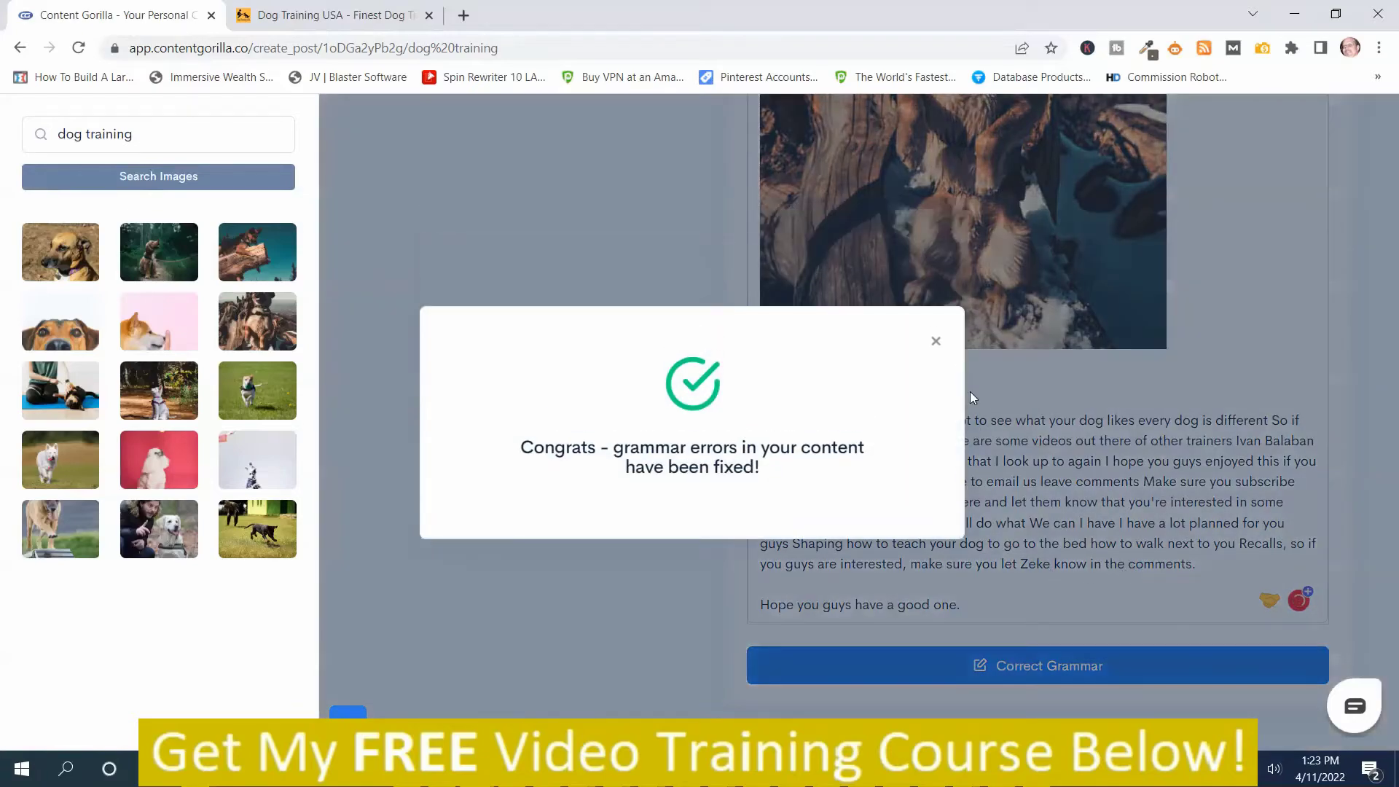
click(936, 341)
scroll(1078, 564, up, 8)
scroll(1078, 564, up, 15)
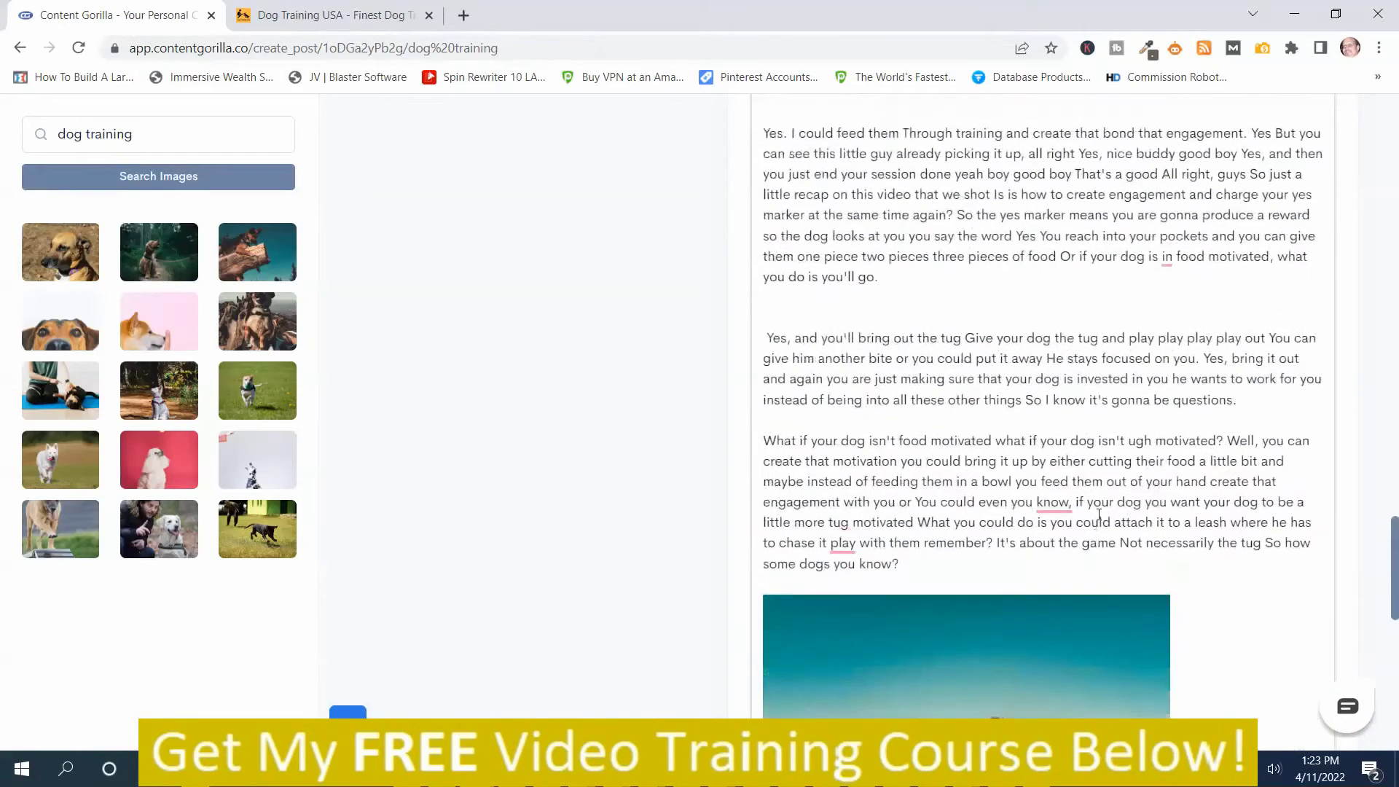
scroll(995, 386, up, 10)
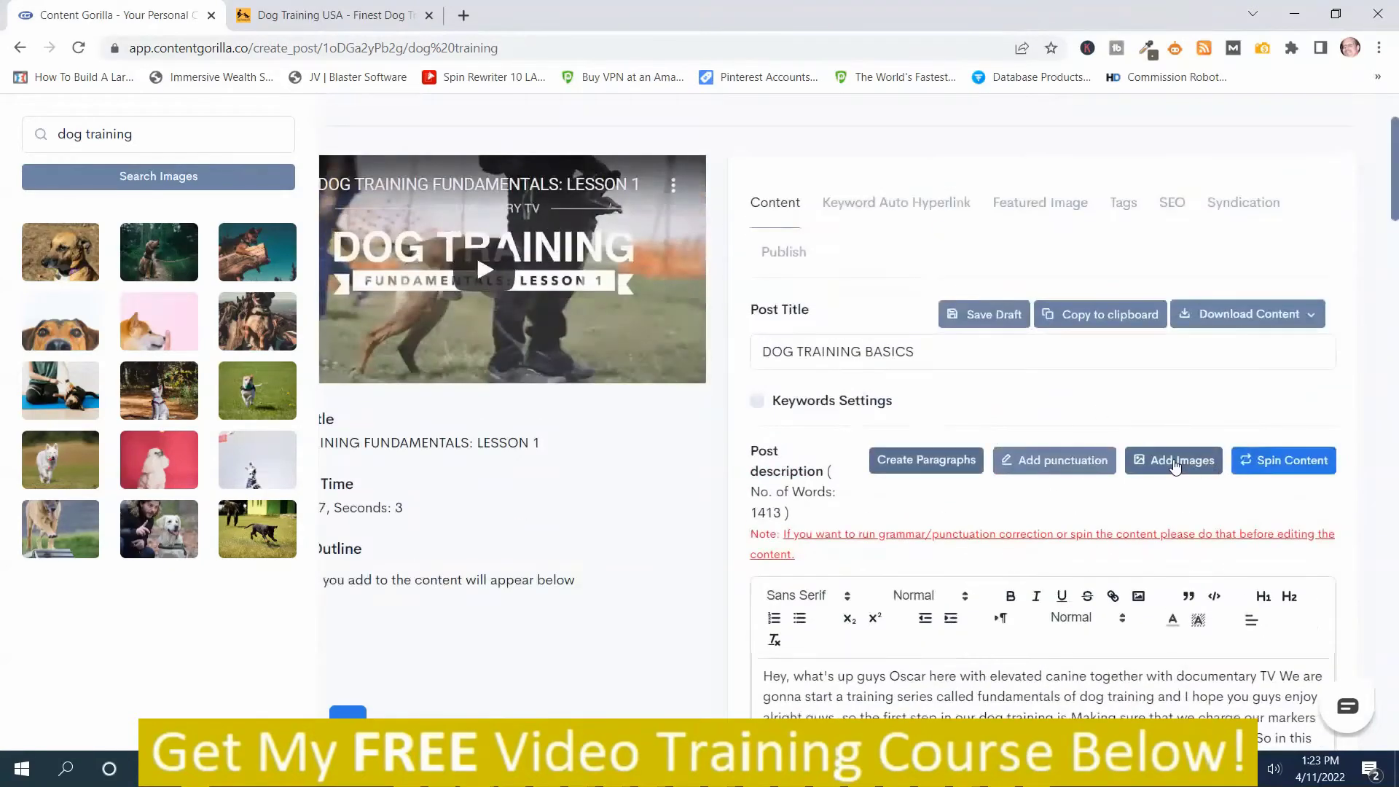
click(1180, 466)
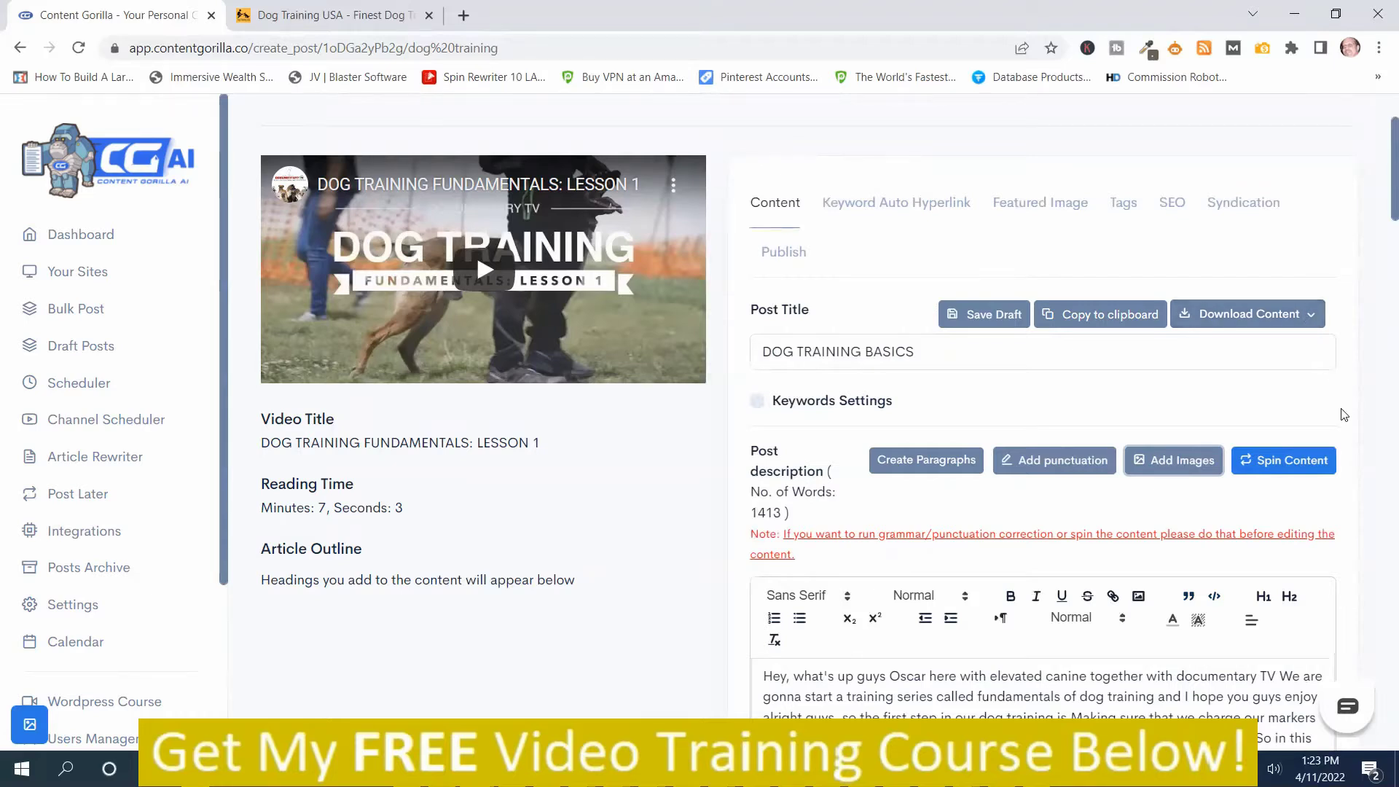
- Leave the post for the dashboard and look through the connected websites under Your Sites
scroll(1370, 416, up, 2)
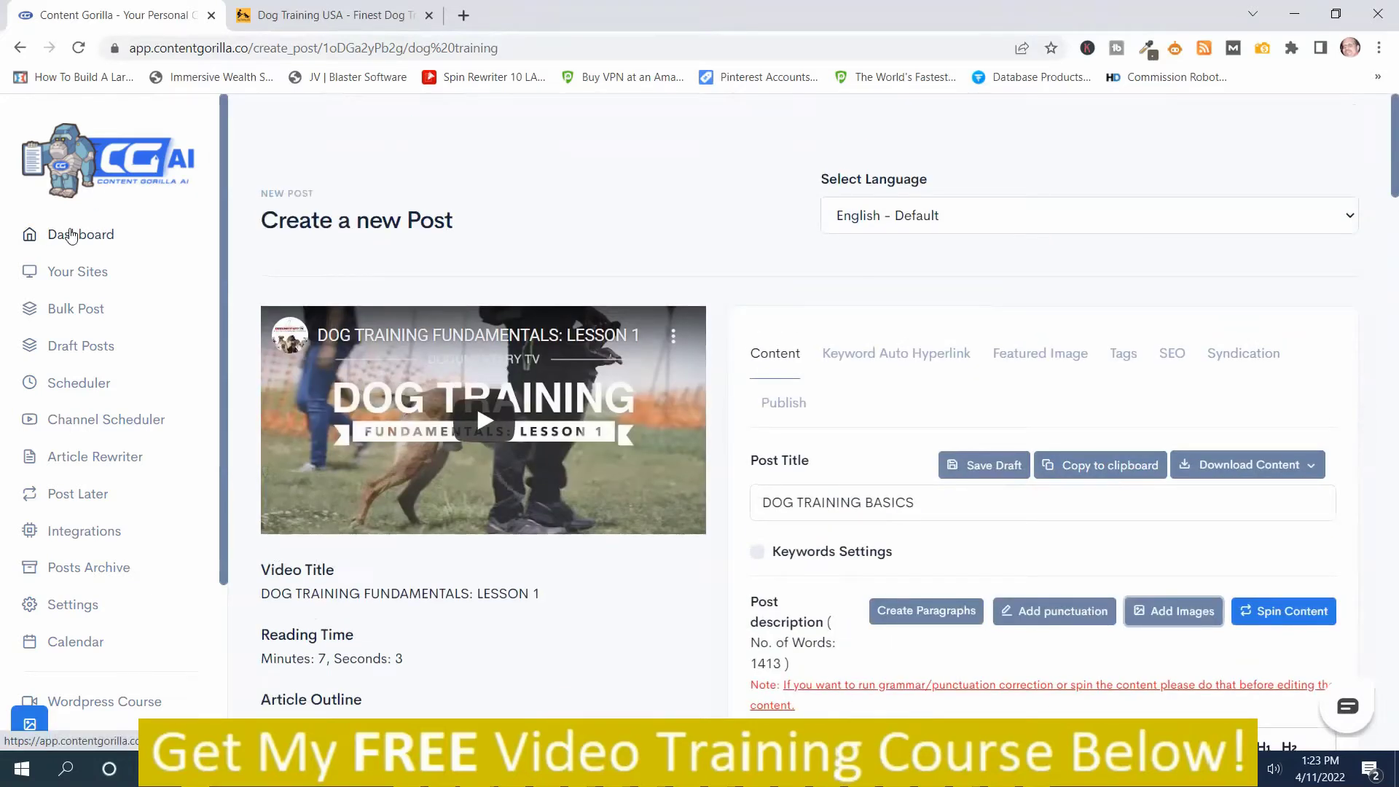
click(70, 234)
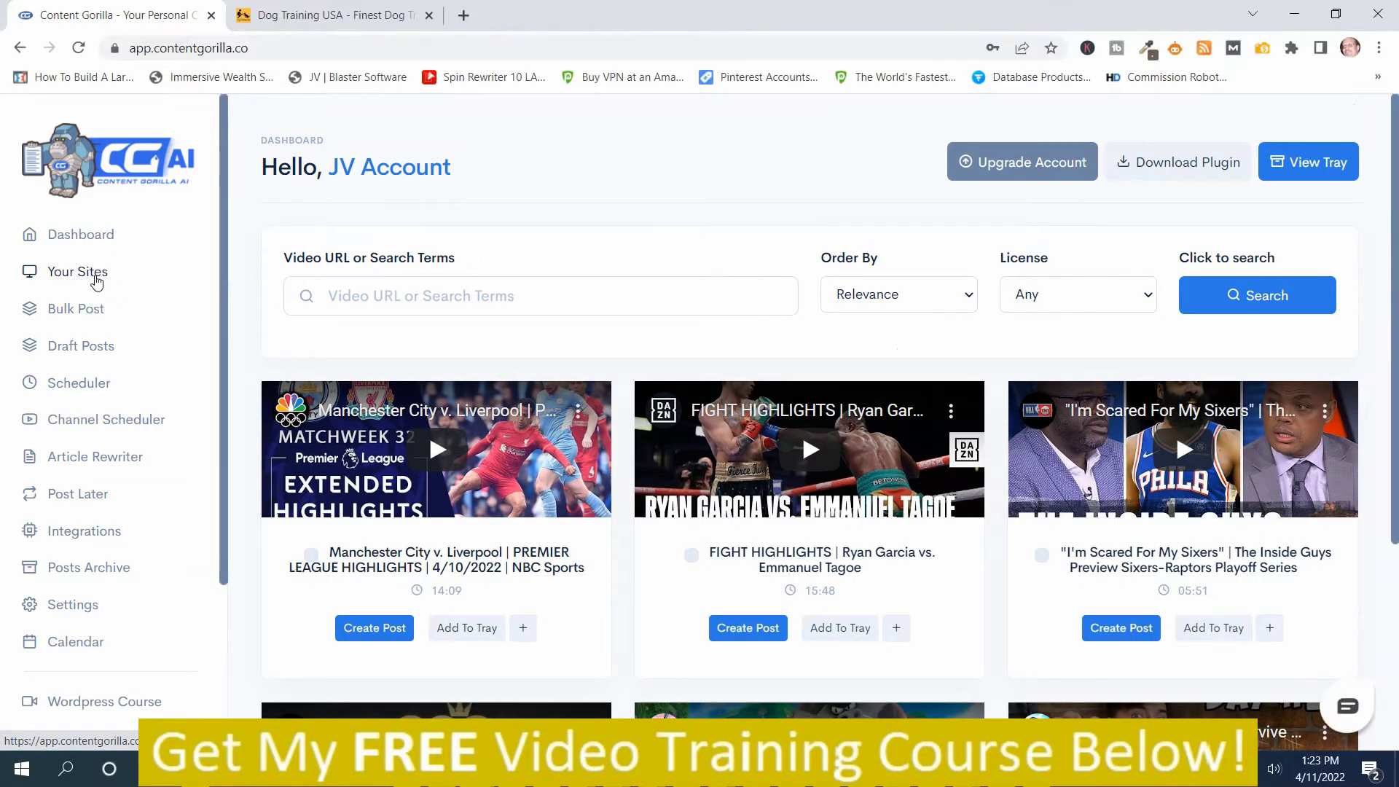
click(97, 280)
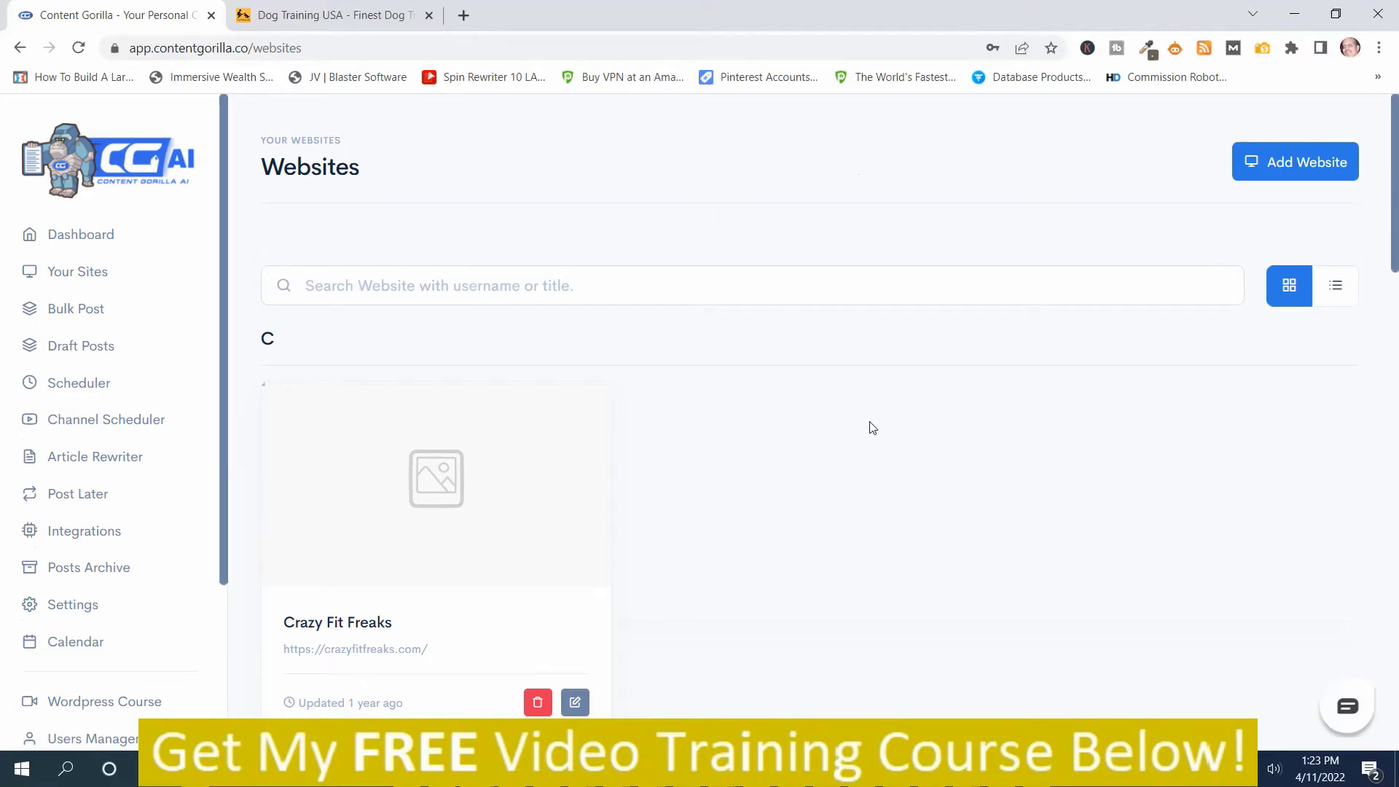
scroll(872, 428, down, 9)
scroll(915, 488, up, 2)
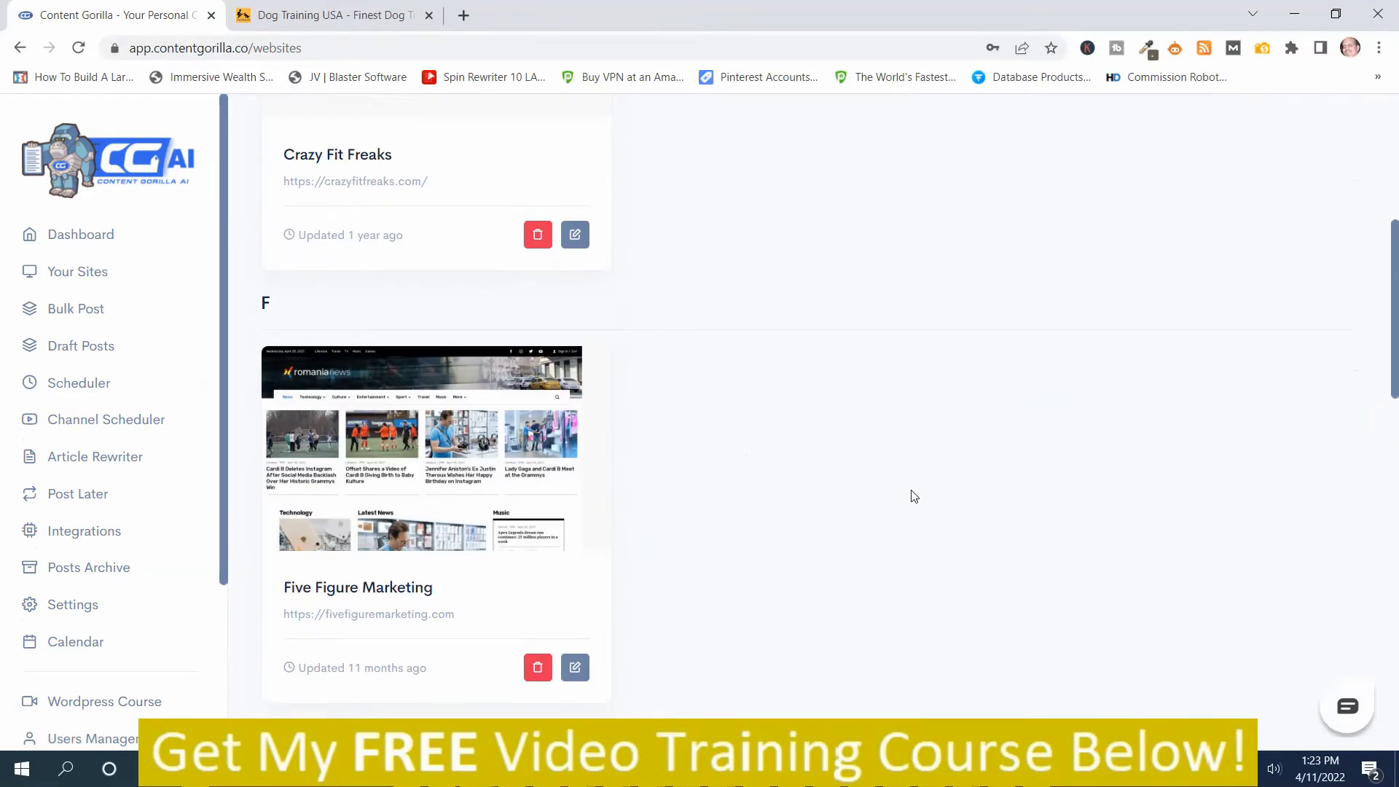
scroll(913, 495, up, 6)
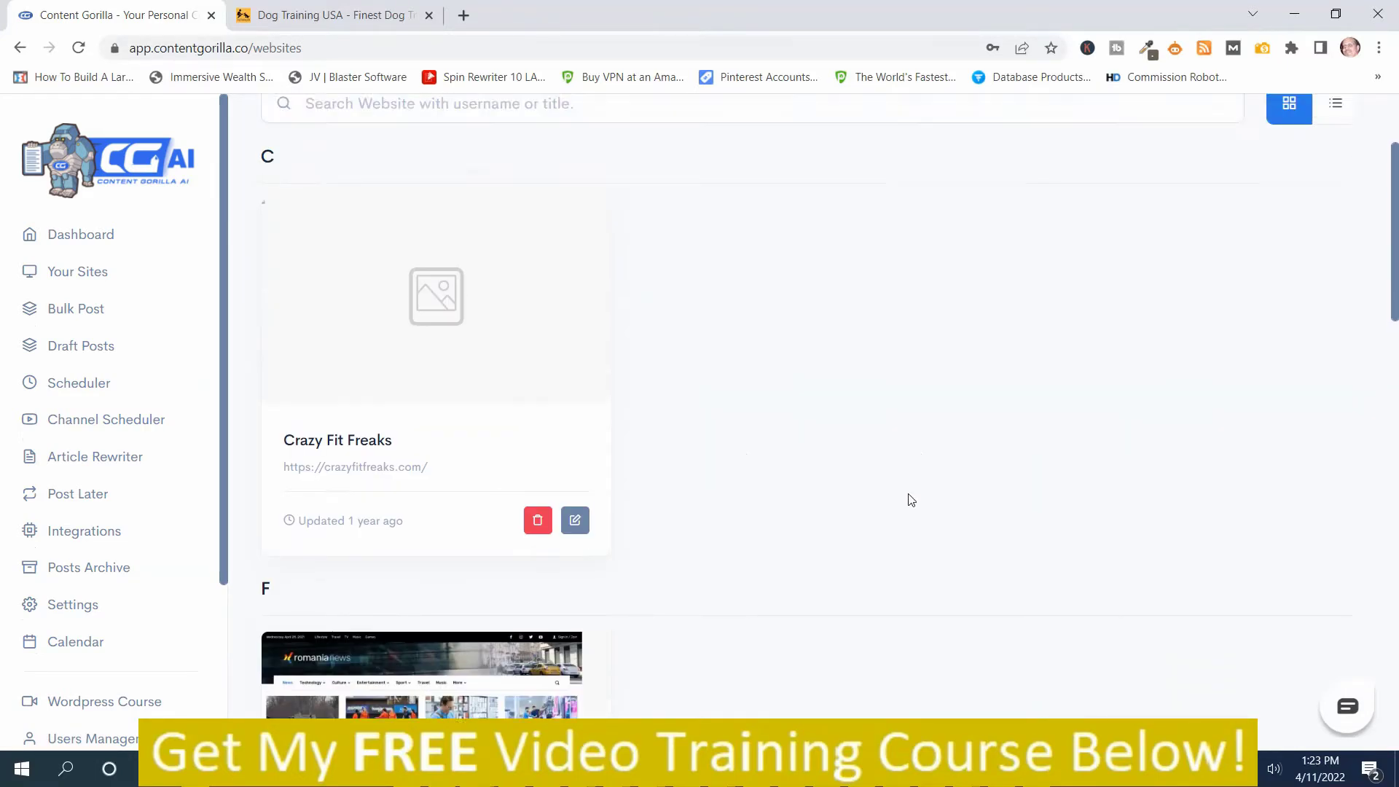
- Examine the bulk post form's website, language, keyword, quantity, category, syndication, spin and footer link settings
click(87, 319)
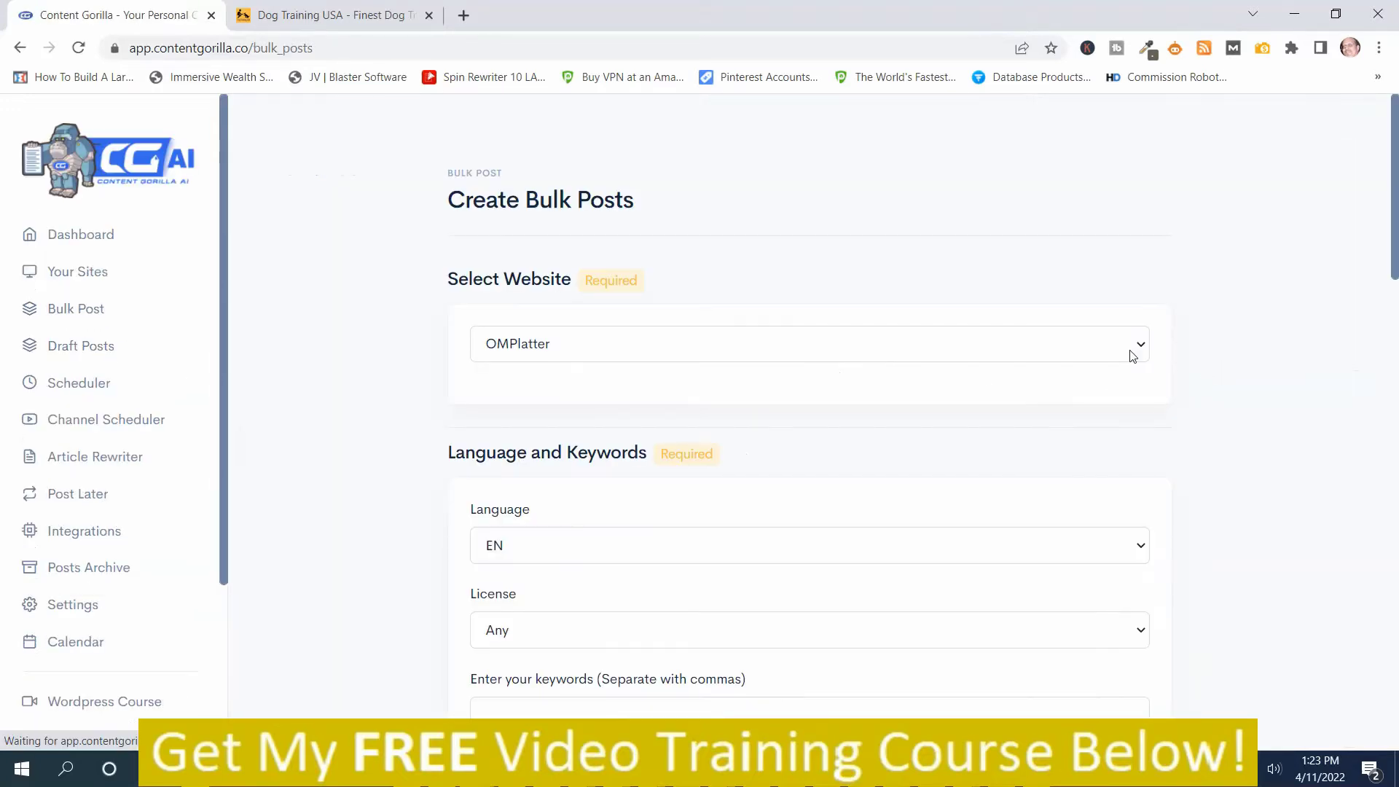
scroll(903, 312, down, 1)
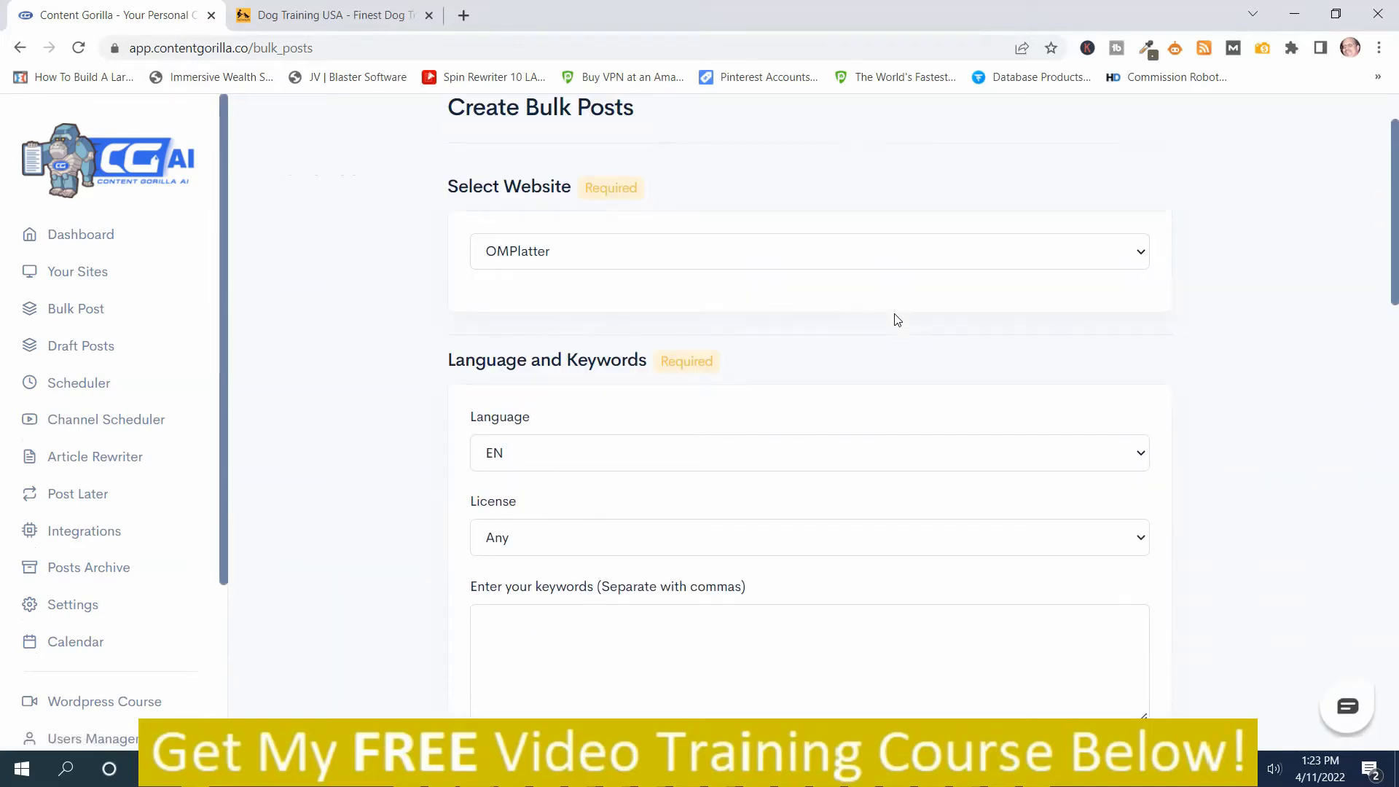
scroll(897, 319, up, 1)
scroll(907, 381, down, 3)
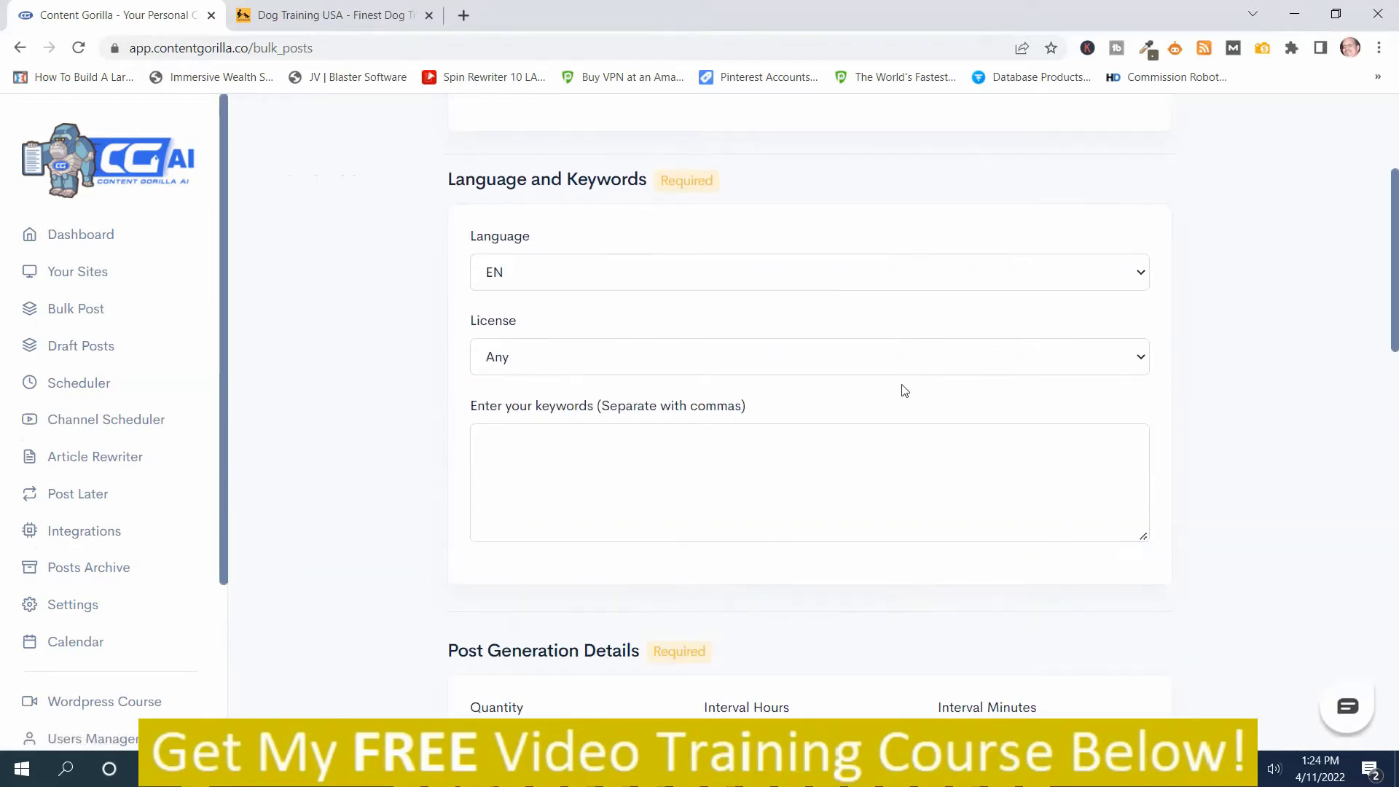
scroll(700, 315, up, 2)
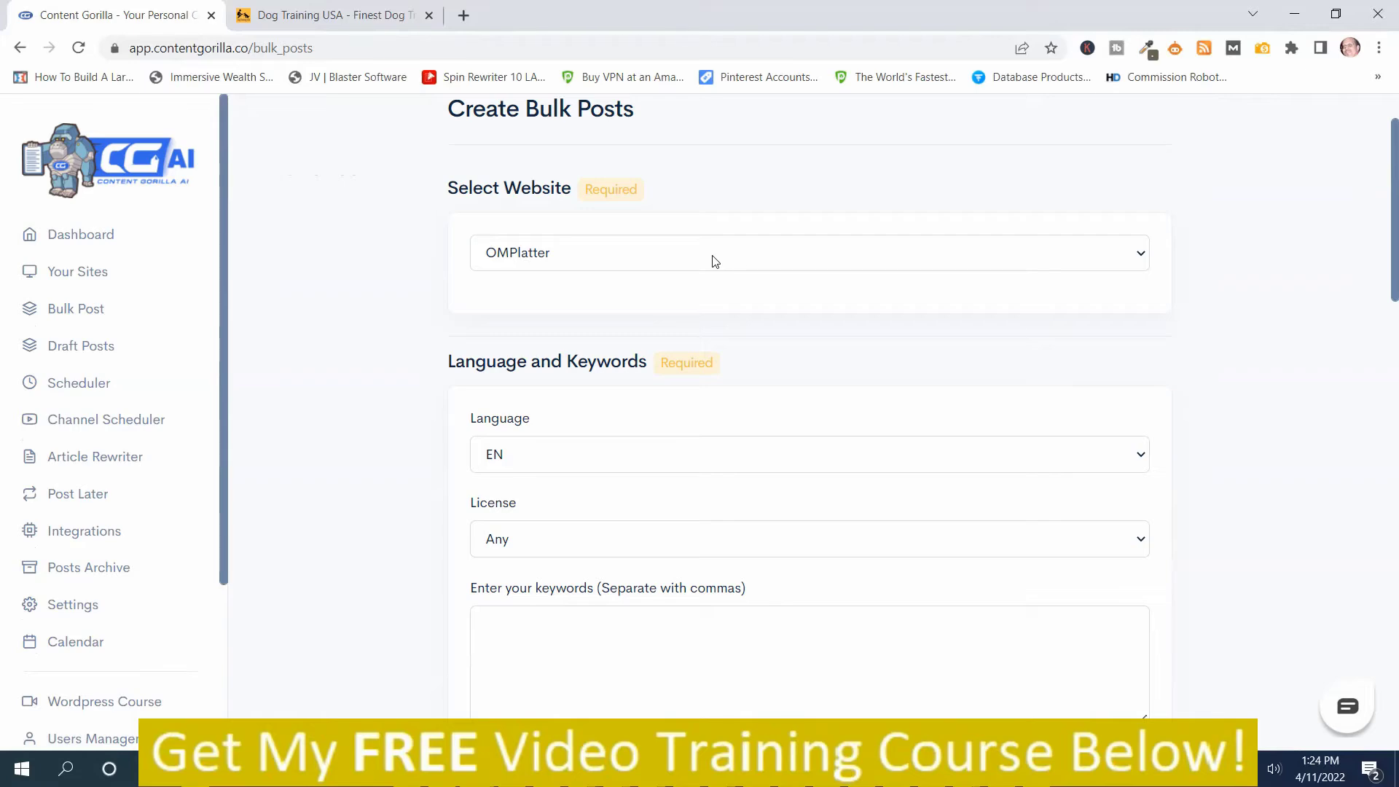
scroll(833, 396, down, 11)
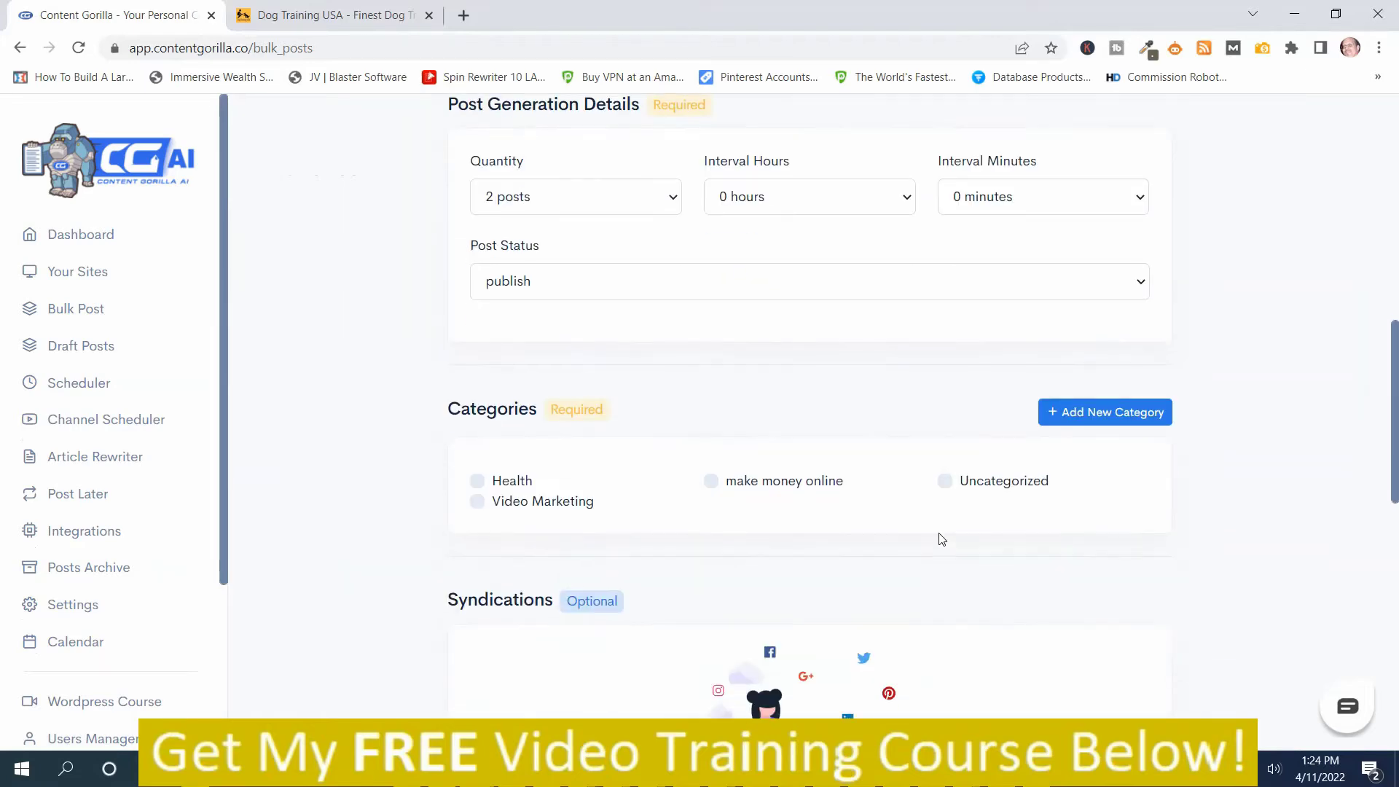
scroll(958, 573, down, 8)
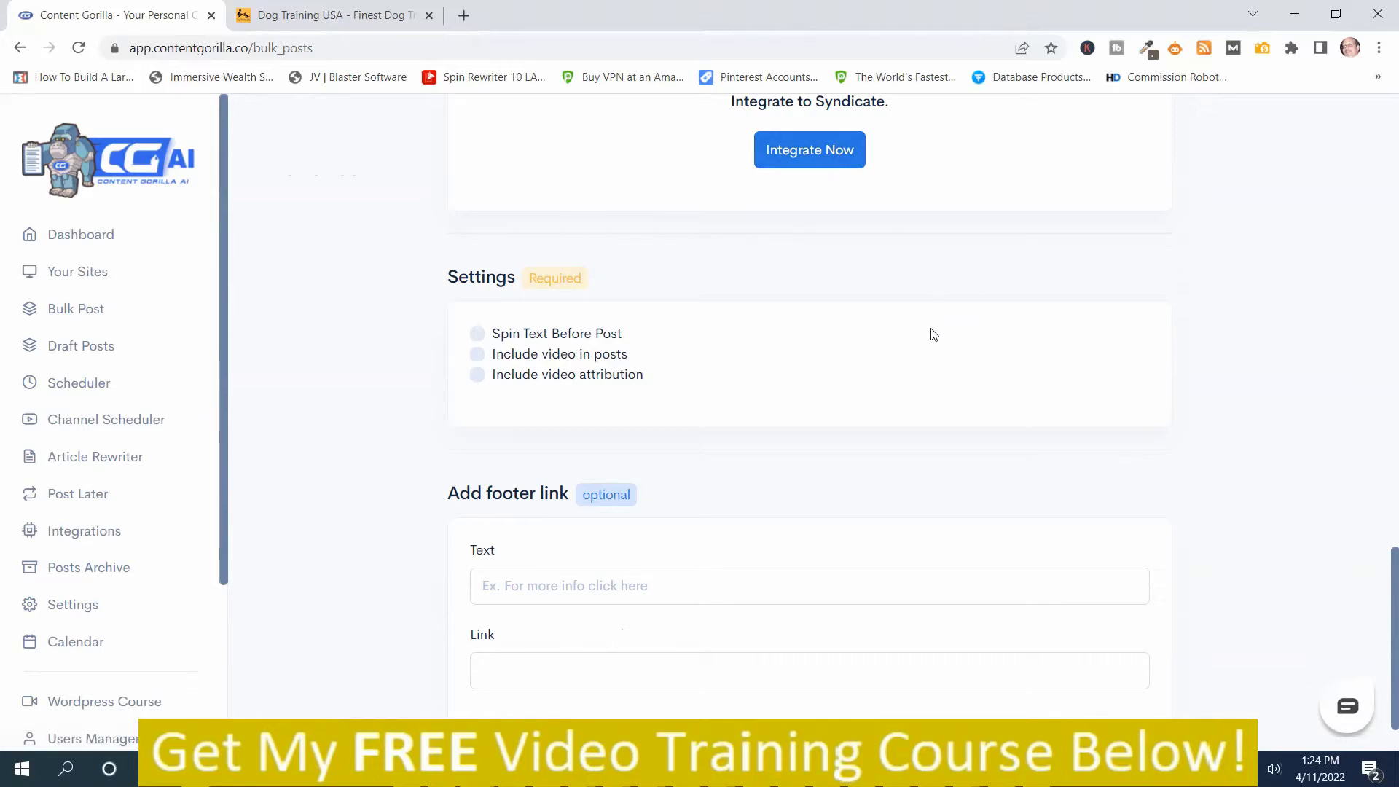
scroll(934, 343, down, 1)
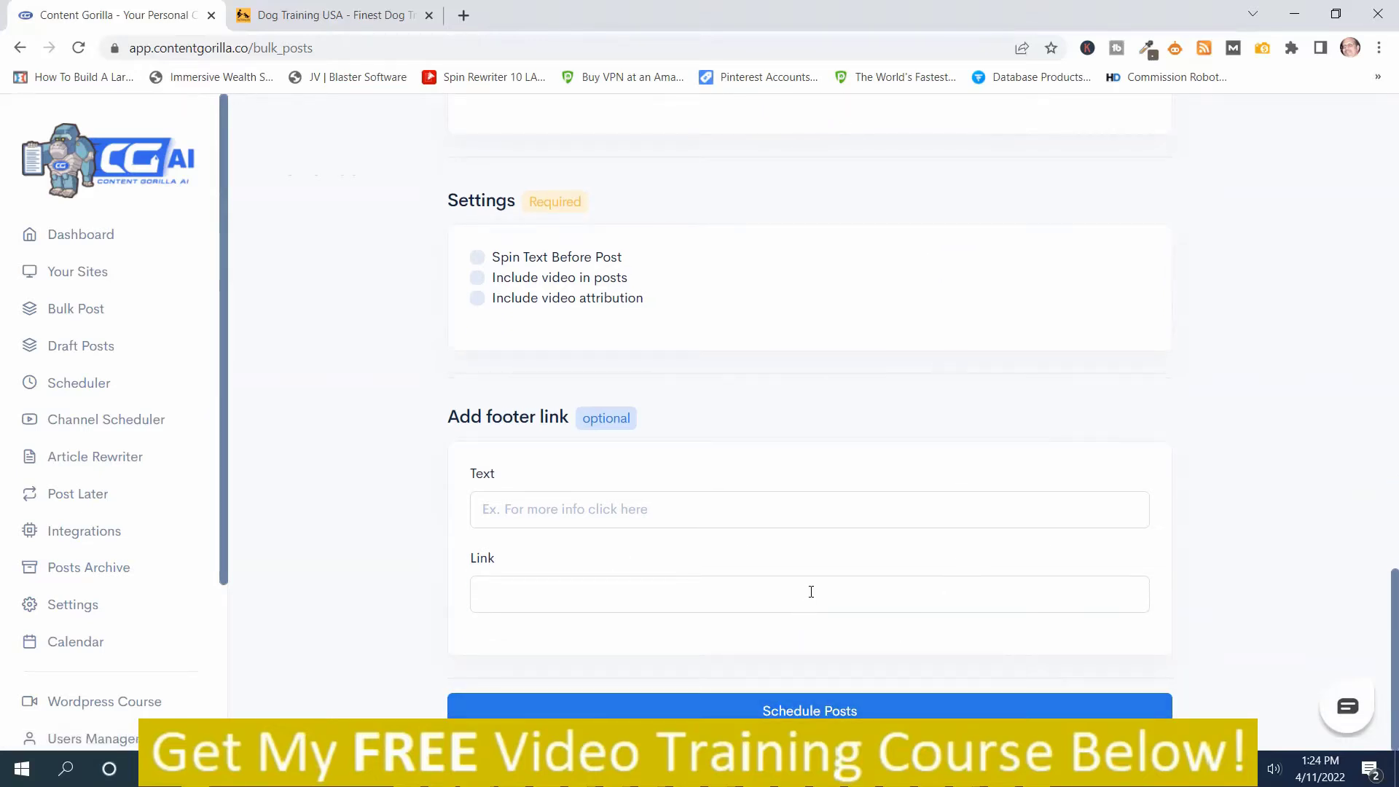
scroll(809, 590, up, 10)
scroll(325, 387, up, 10)
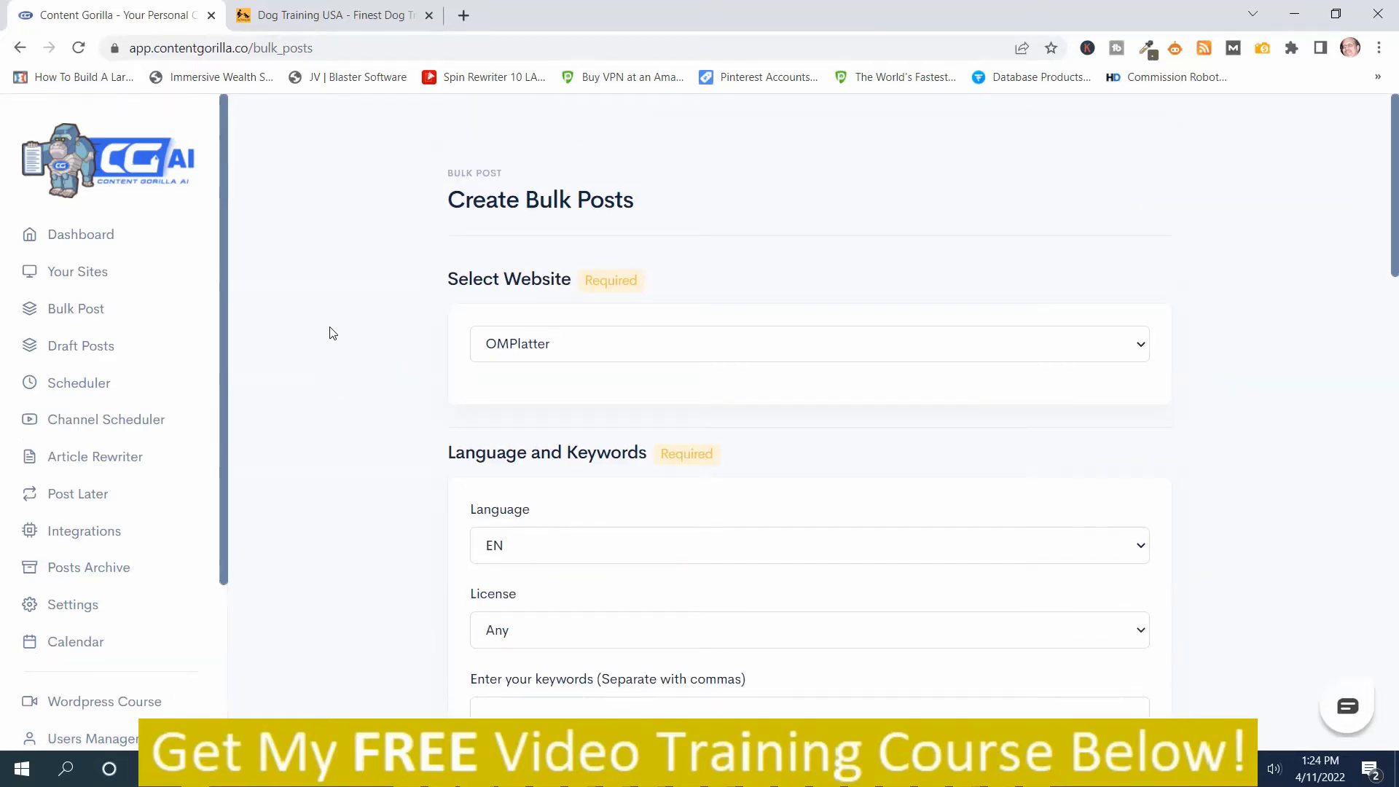
- Look at the saved draft posts and the scheduled posts list
click(101, 354)
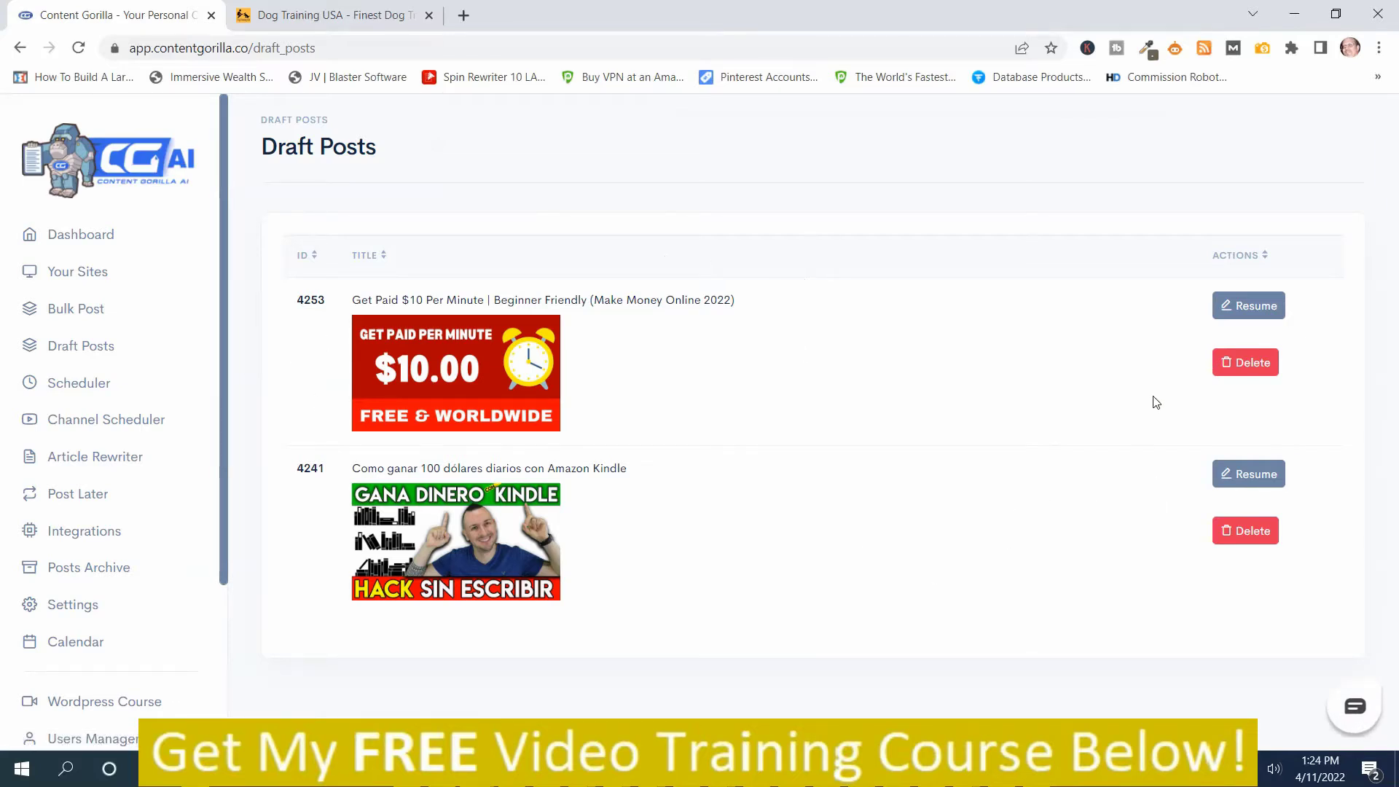
click(78, 385)
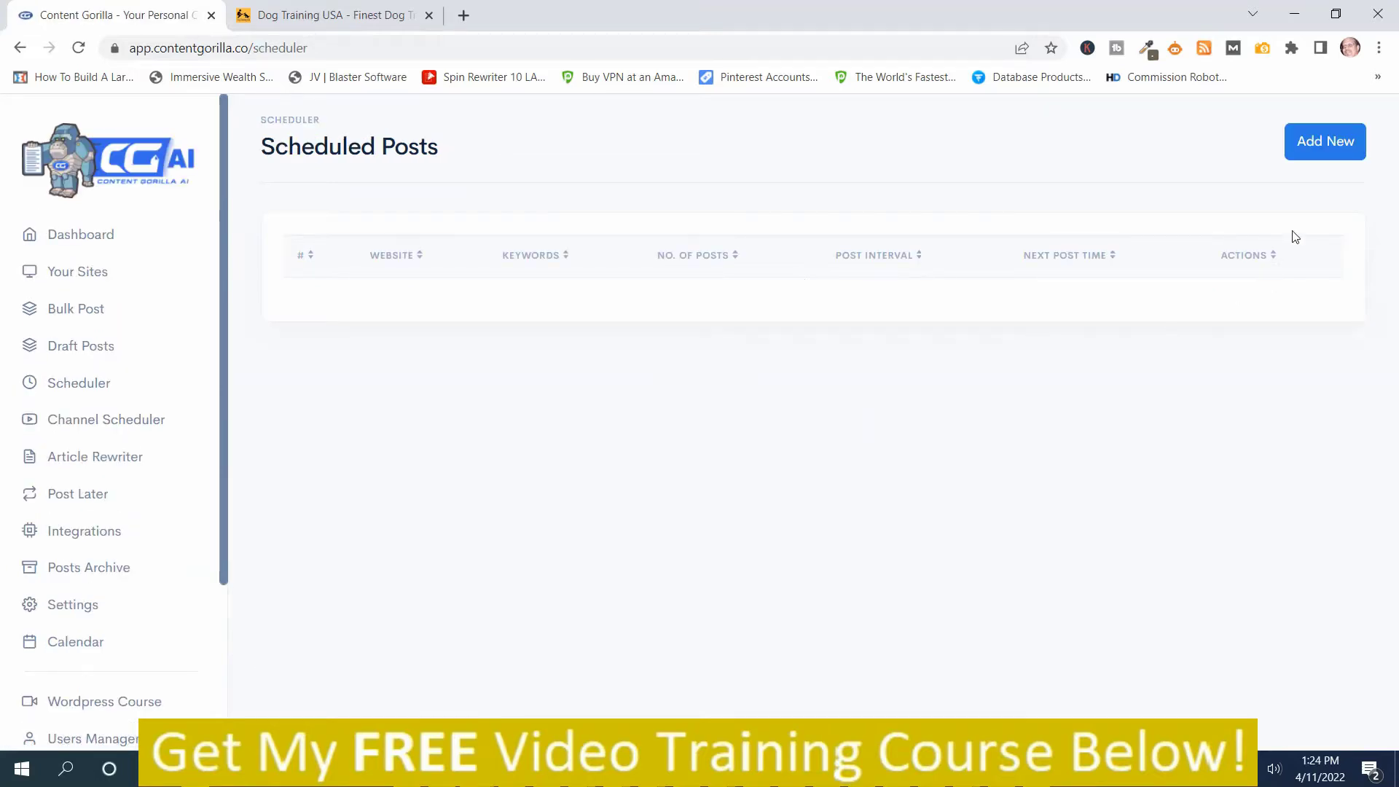